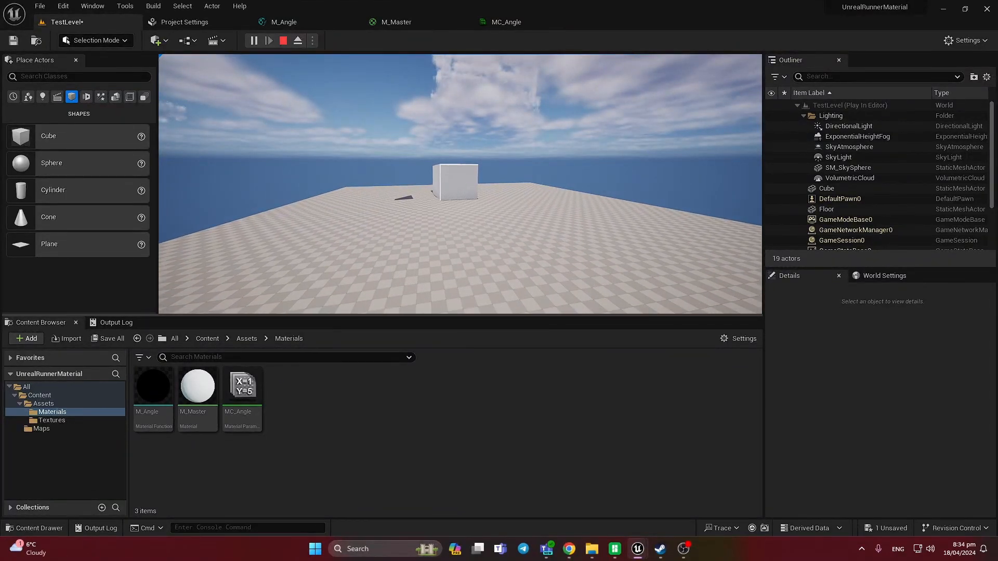
# - Fly away from and back towards the cube in the play session to examine its distortion, and end the session
pyautogui.press('s')
pyautogui.press('s')
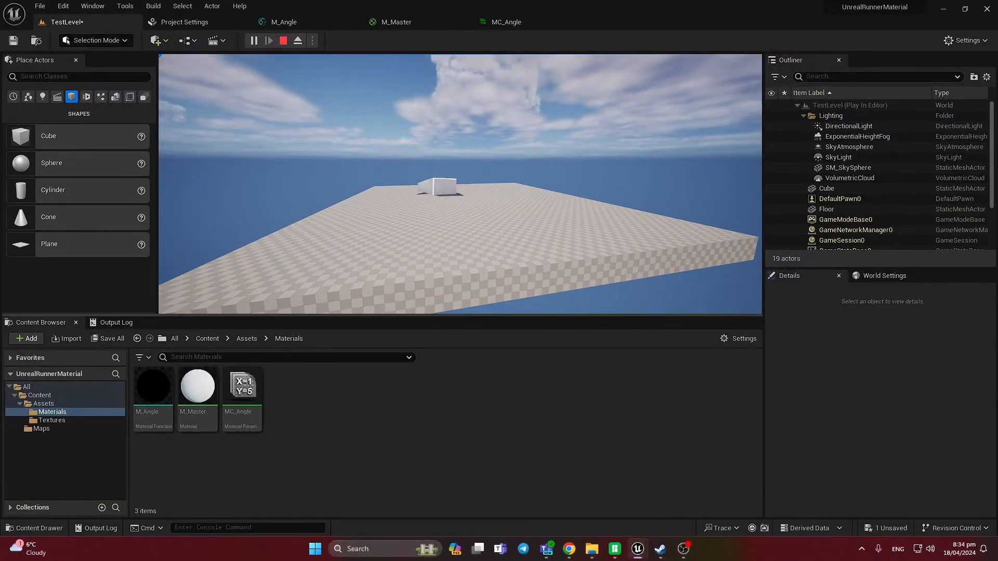
pyautogui.press('w')
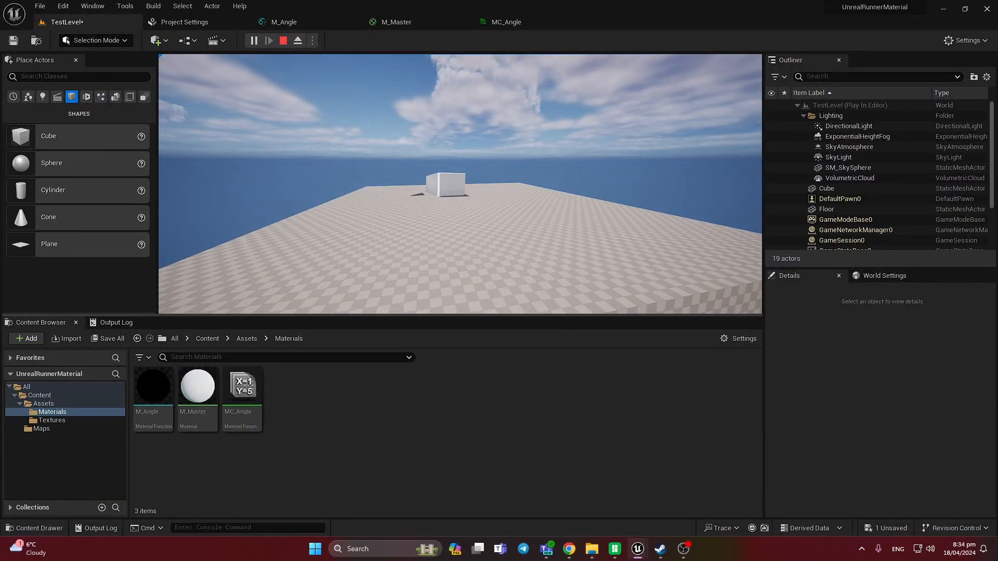
pyautogui.press('w')
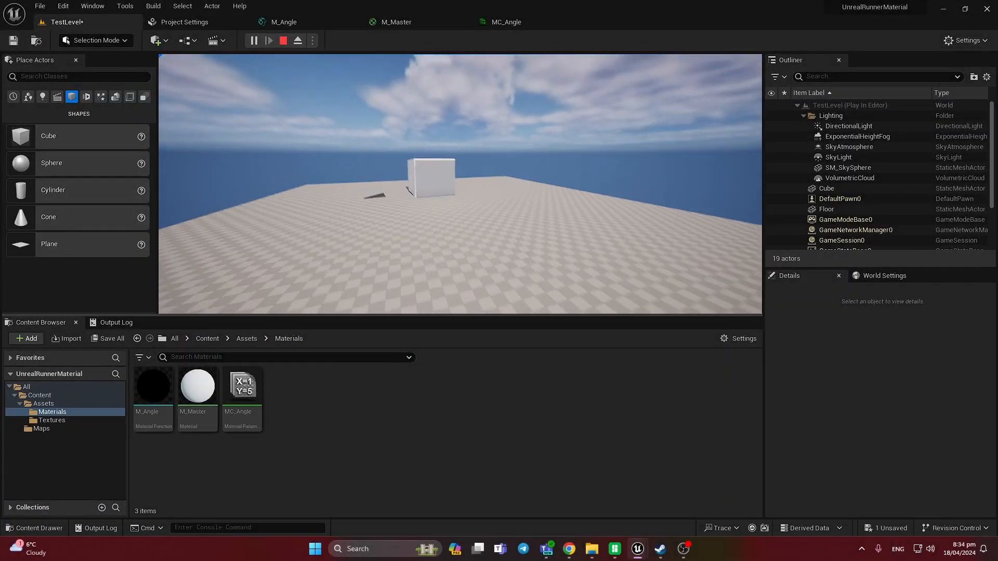
pyautogui.press('w')
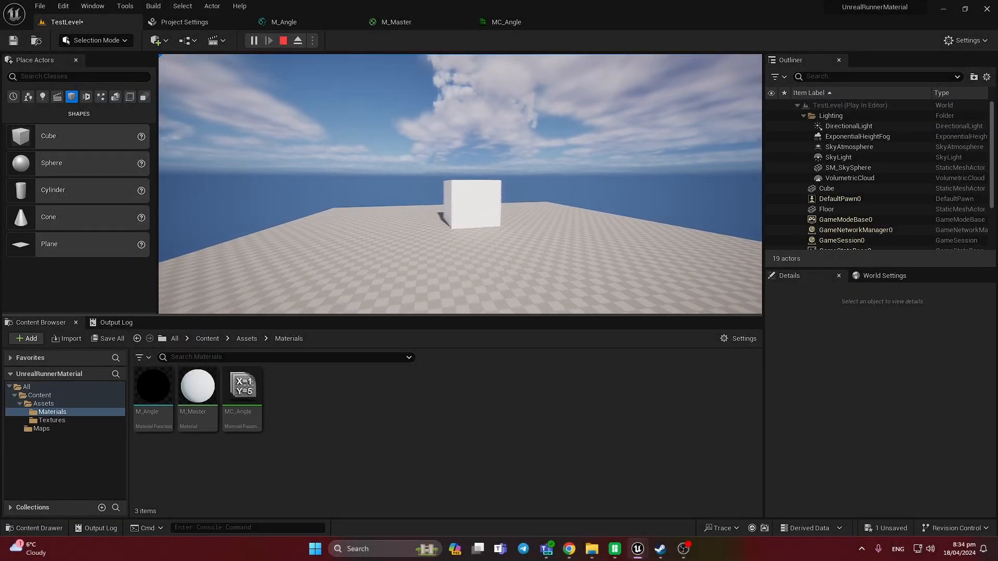
pyautogui.press('Escape')
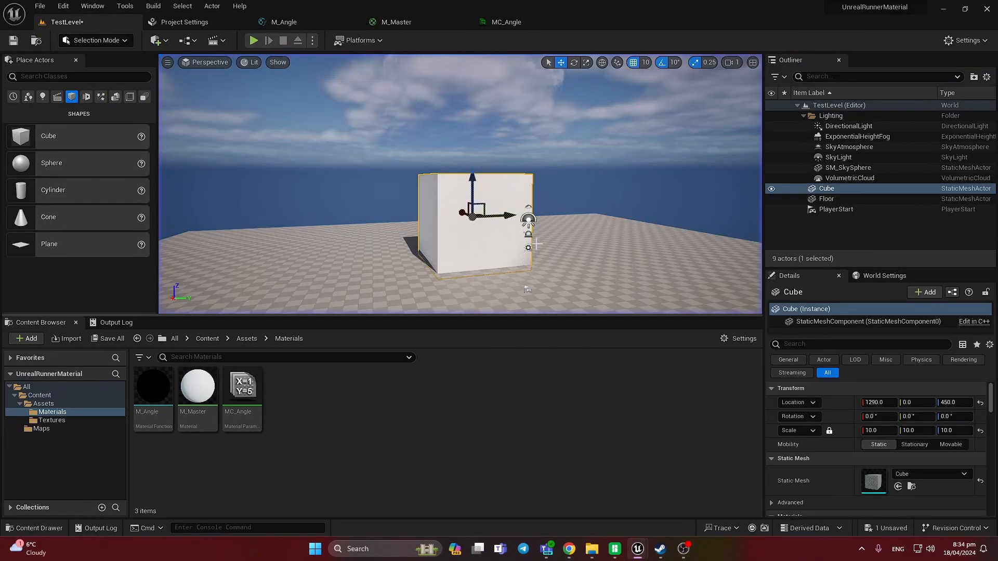
# - In the M_Angle material function, set the Distance parameter's default value to 500 and save the function
pyautogui.click(284, 22)
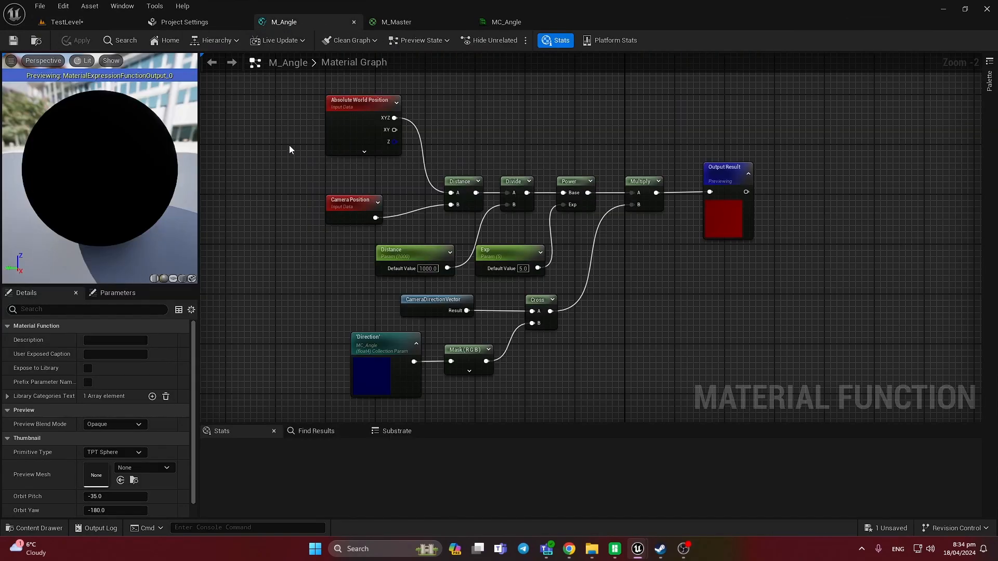
pyautogui.moveTo(287, 94); pyautogui.dragTo(654, 384)
pyautogui.moveTo(298, 93); pyautogui.dragTo(332, 248)
pyautogui.click(332, 248)
pyautogui.moveTo(394, 227); pyautogui.dragTo(428, 280)
pyautogui.click(428, 279)
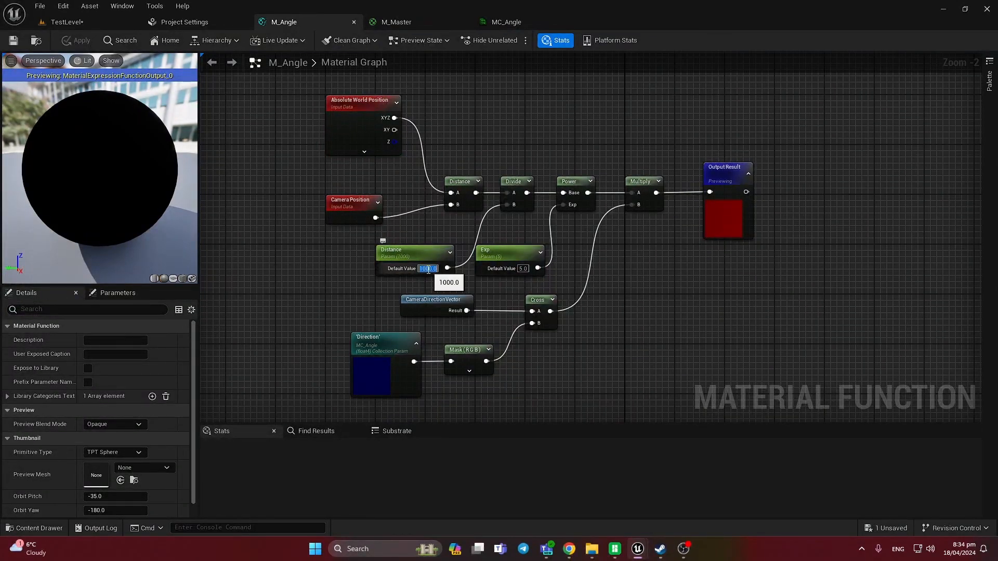
pyautogui.write('500')
pyautogui.press('Return')
pyautogui.click(14, 39)
# - Play TestLevel and back away from the cube to check how it bends, and stop the session
pyautogui.click(67, 22)
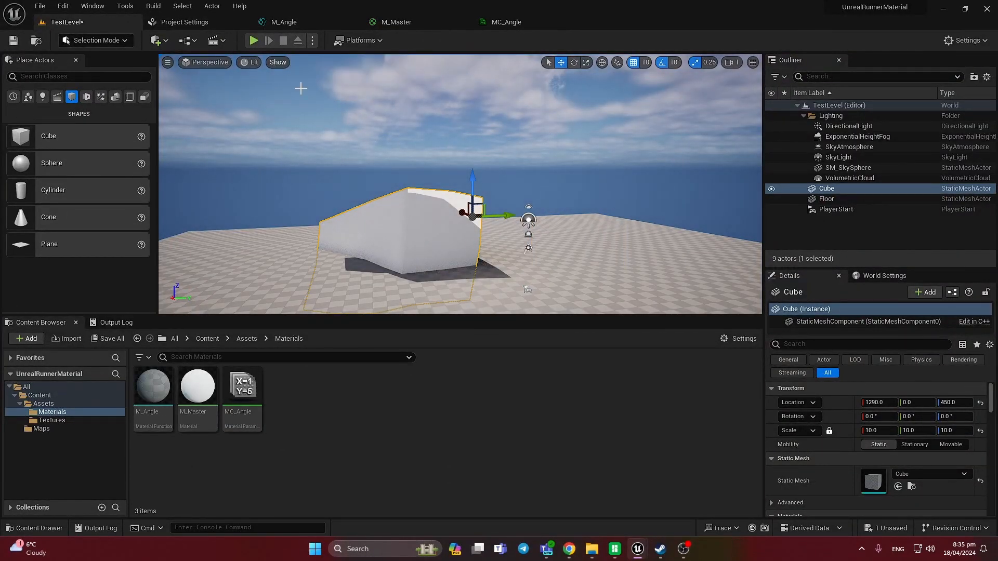
pyautogui.click(253, 40)
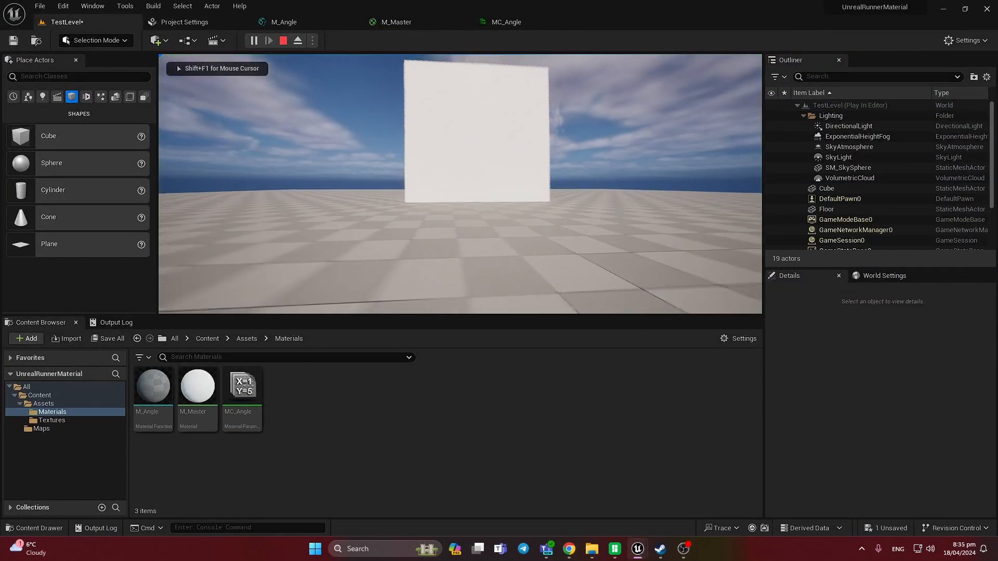
pyautogui.press('s')
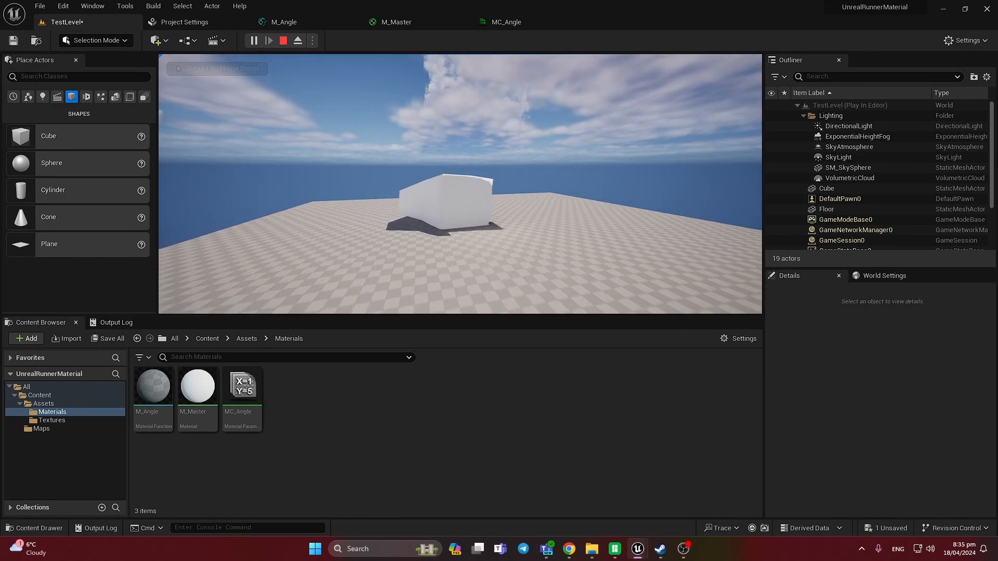
pyautogui.press('Escape')
# - Set the Exp parameter's default value to 10 in the M_Angle material function
pyautogui.click(509, 22)
pyautogui.click(395, 22)
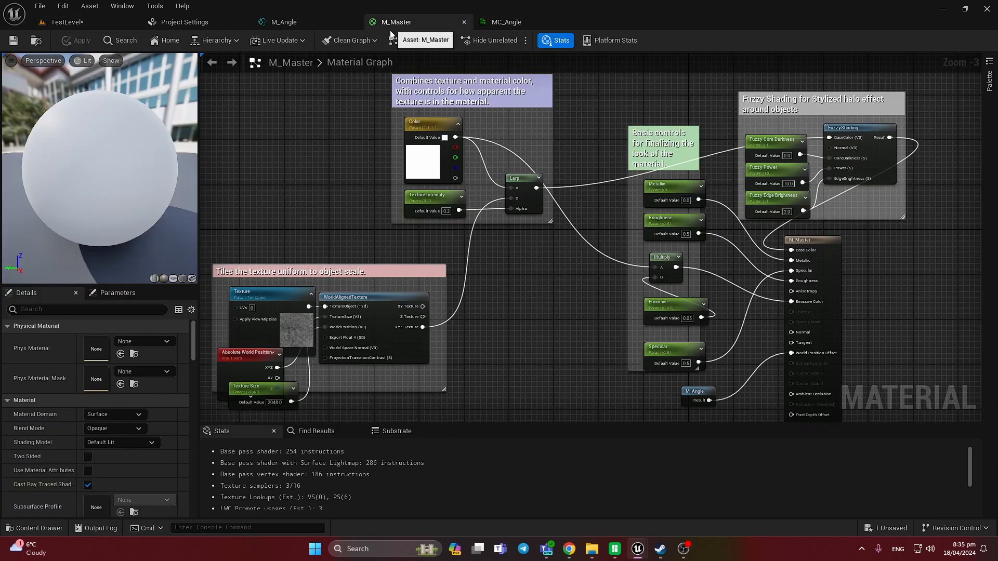
pyautogui.click(283, 22)
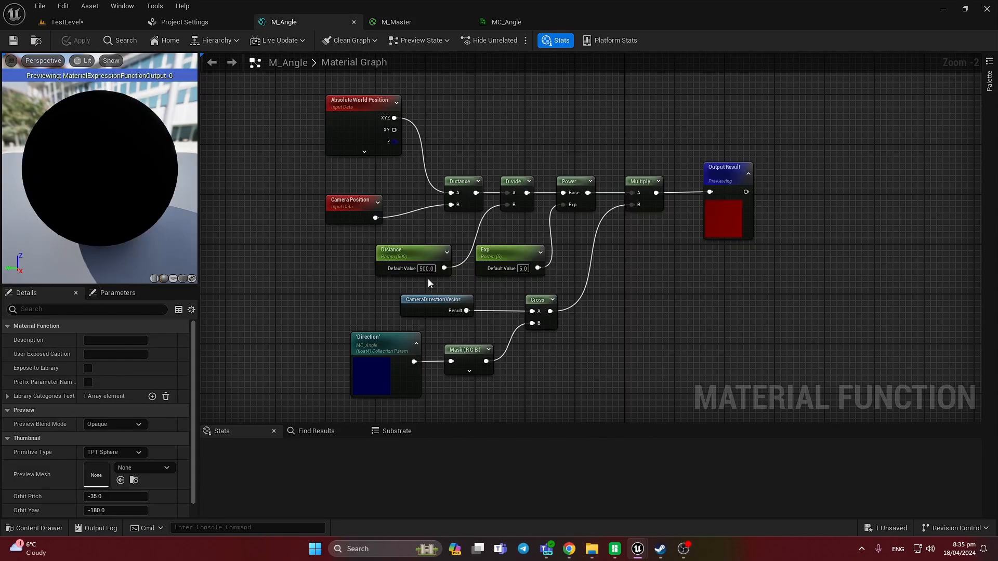
pyautogui.click(522, 268)
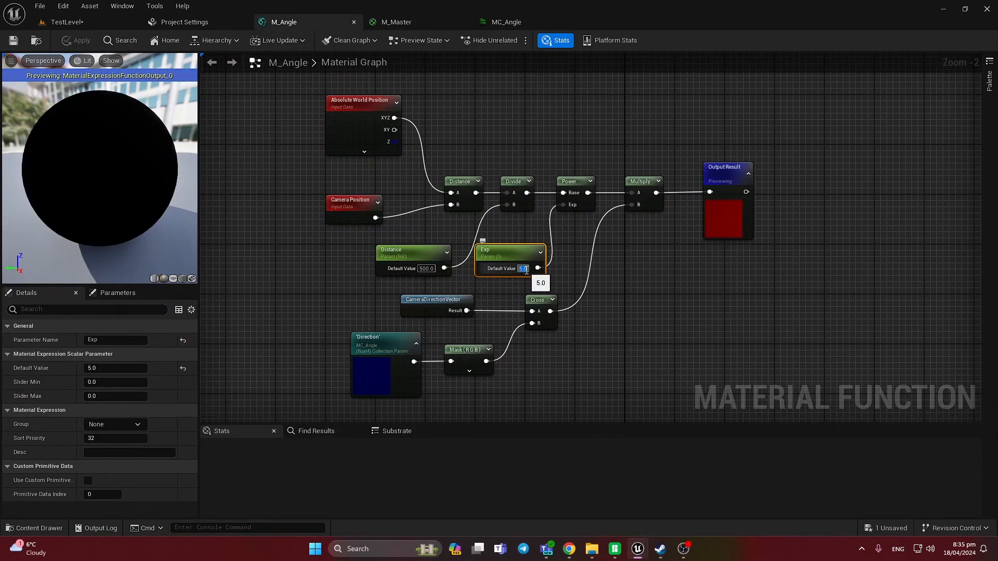
pyautogui.write('10')
pyautogui.press('Return')
pyautogui.click(513, 292)
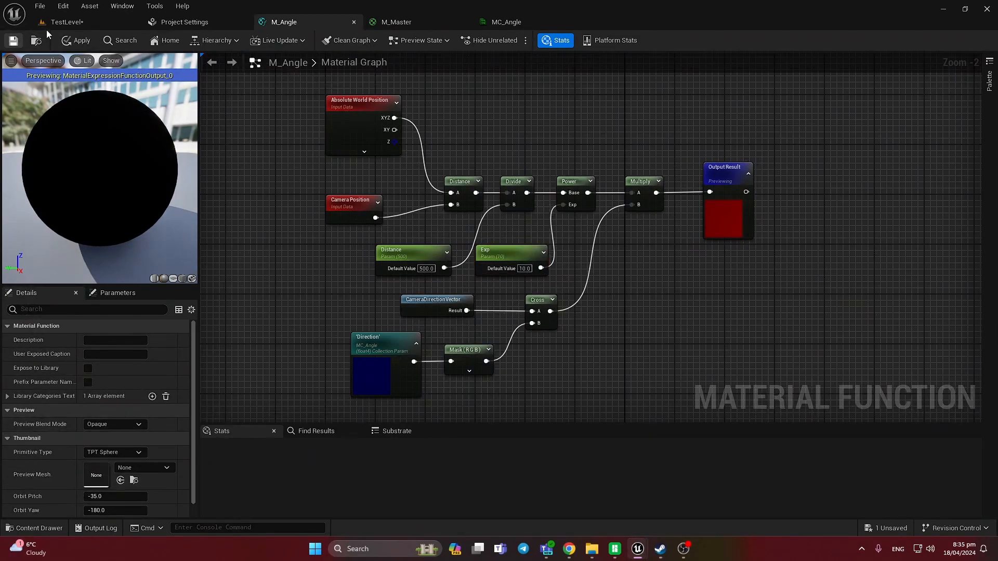
# - Play TestLevel and fly back and forth near the cube to check the distortion, and stop the session
pyautogui.click(64, 22)
pyautogui.click(254, 40)
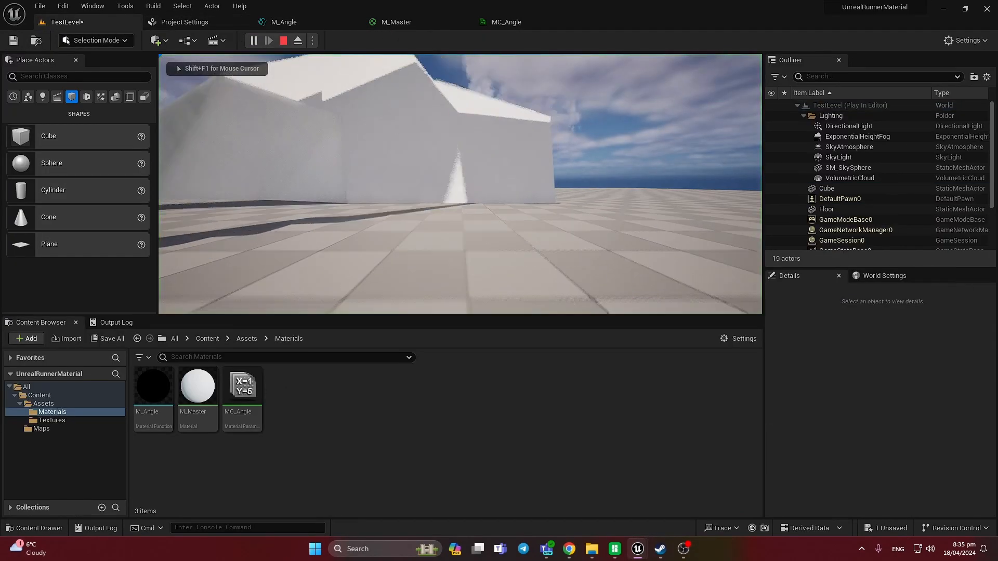
pyautogui.press('w')
pyautogui.press('s')
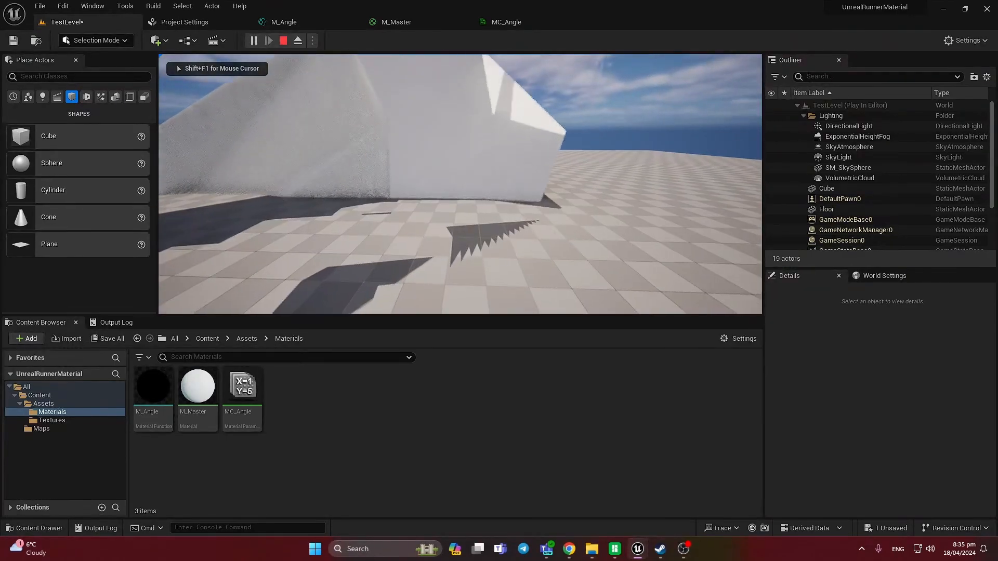
pyautogui.press('w')
pyautogui.press('s')
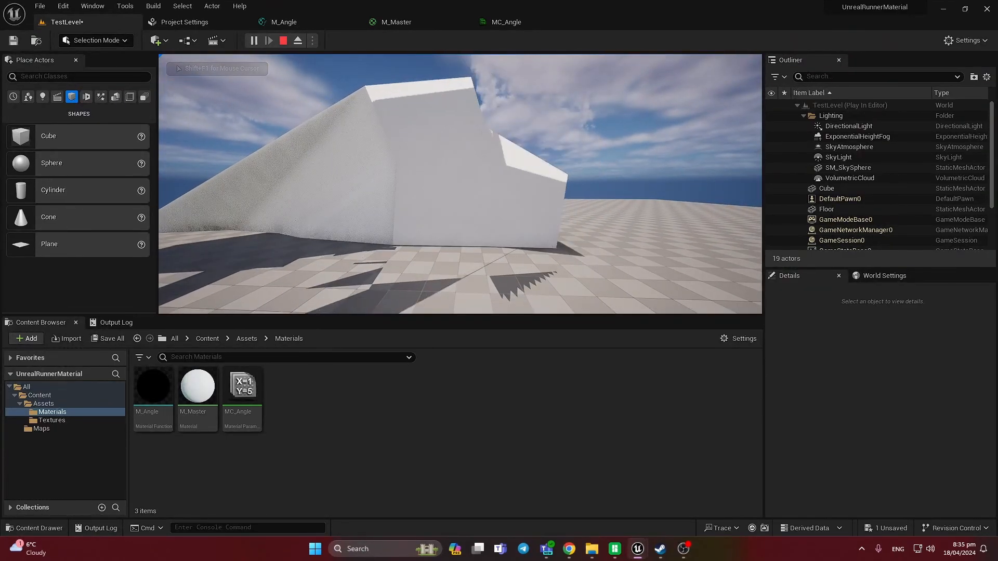
pyautogui.press('w')
pyautogui.press('Escape')
# - Undo the last Exp value change and save the M_Angle material function
pyautogui.click(396, 22)
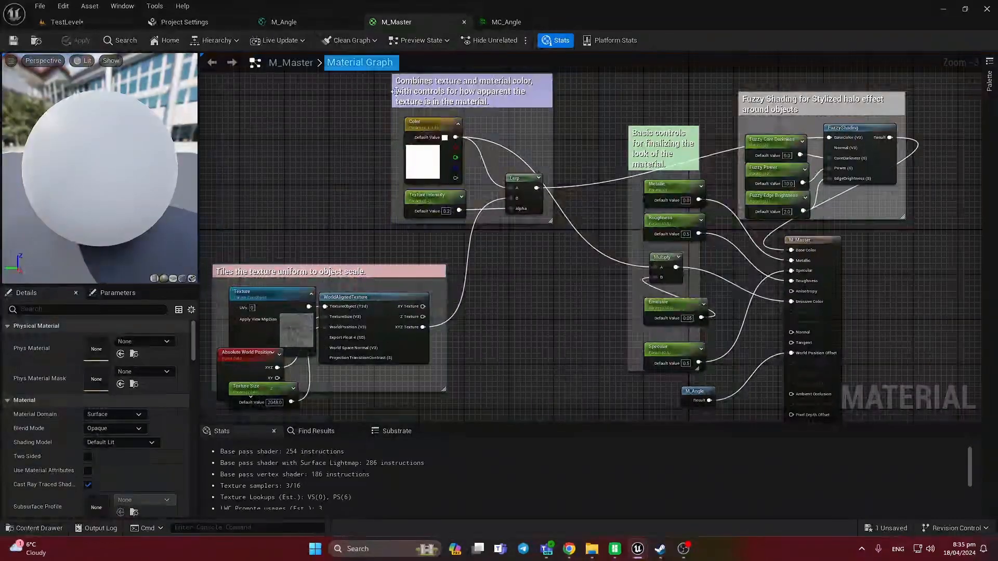
pyautogui.click(302, 23)
pyautogui.hotkey('ctrl', 'z')
pyautogui.click(34, 40)
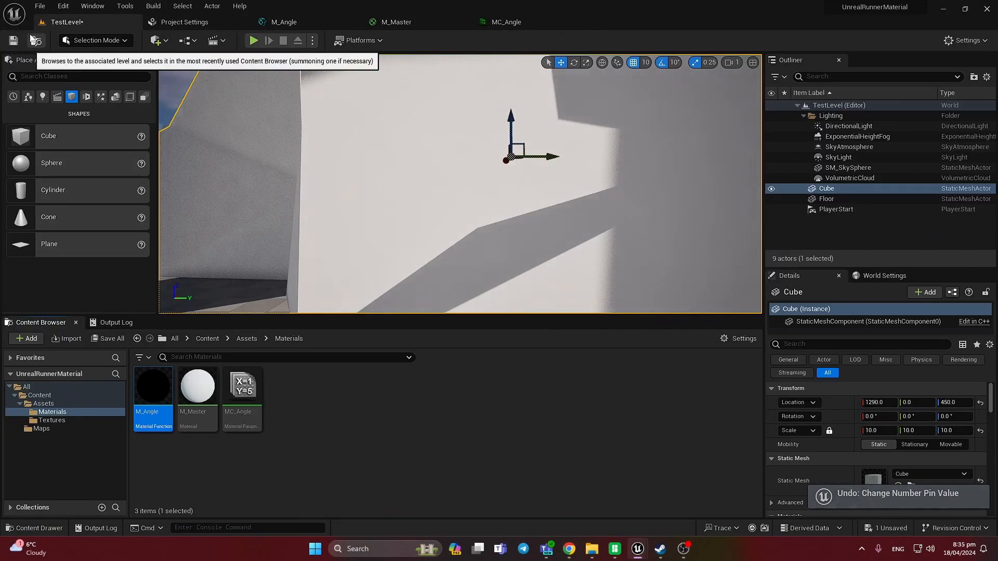
pyautogui.click(185, 40)
pyautogui.click(284, 22)
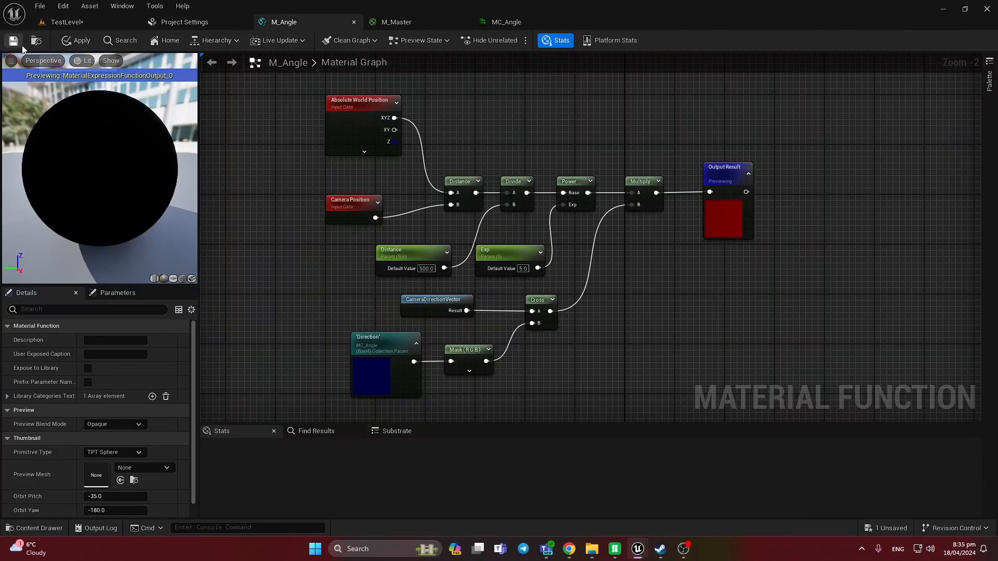
pyautogui.moveTo(562, 364)
pyautogui.mouseDown(button='right')
pyautogui.moveTo(552, 334)
pyautogui.moveTo(579, 372)
pyautogui.mouseUp(button='right')
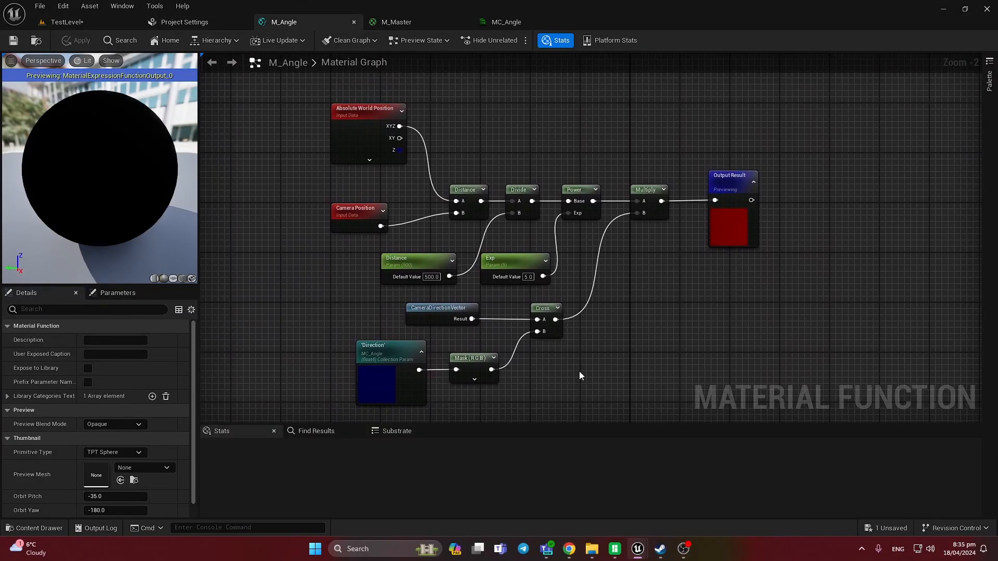
# - Create a material function with its default name in the Materials folder, and delete it again
pyautogui.click(86, 21)
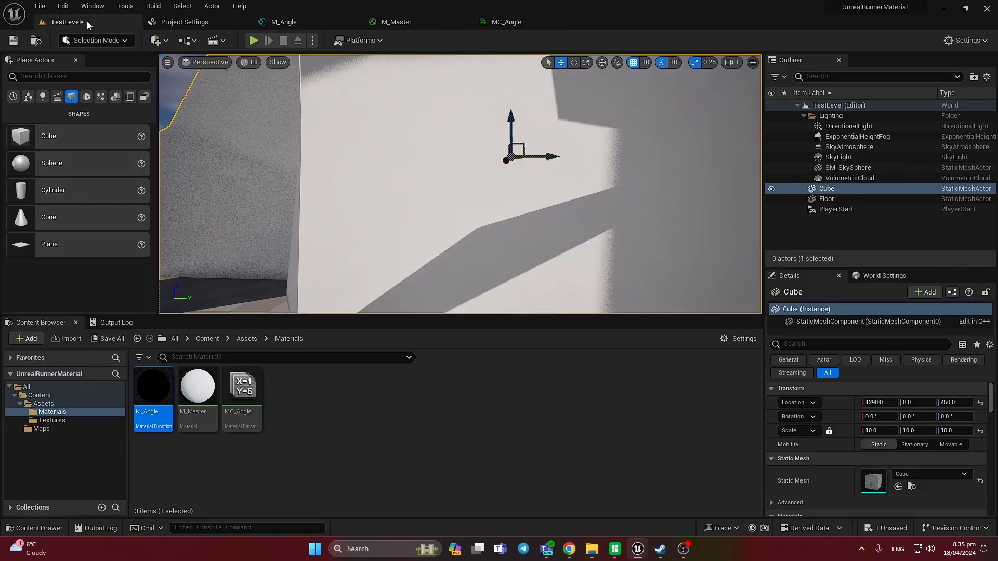
pyautogui.rightClick(355, 385)
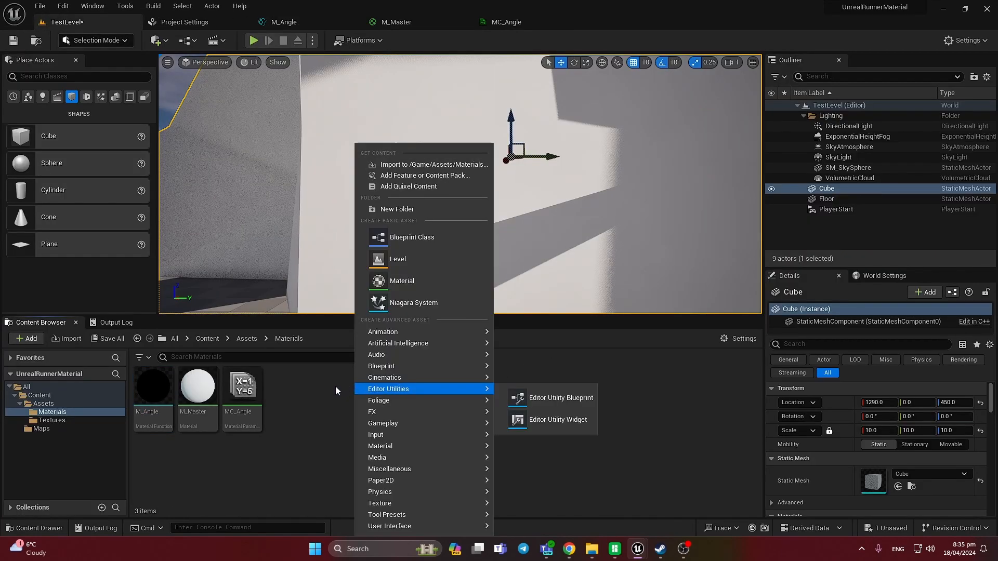
pyautogui.moveTo(403, 446)
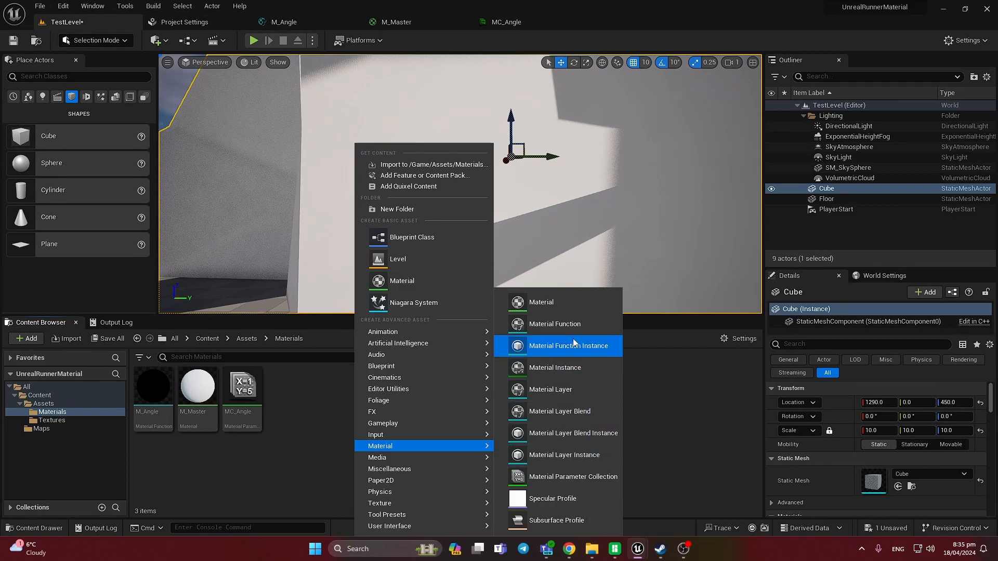
pyautogui.click(554, 324)
pyautogui.press('Return')
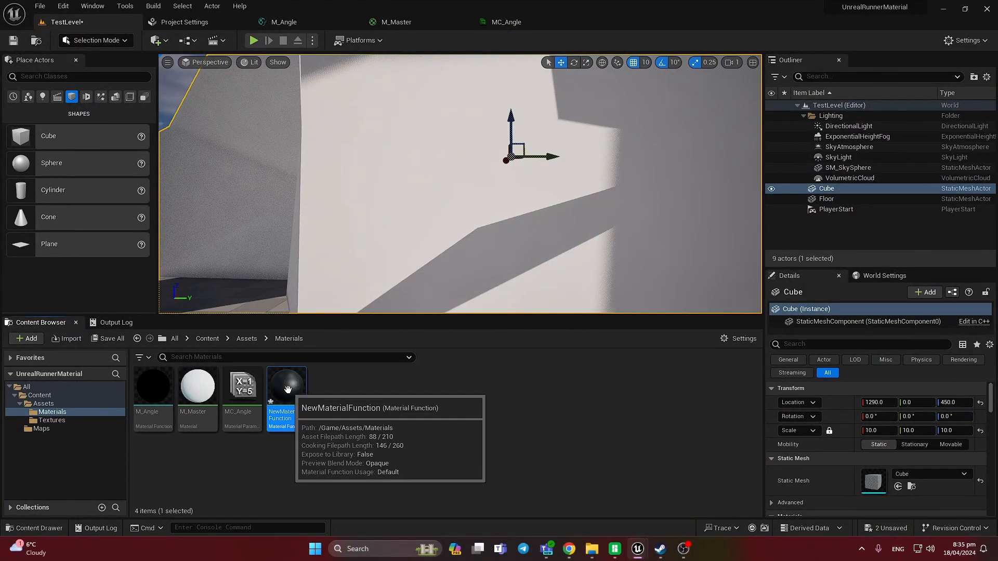
pyautogui.press('Delete')
pyautogui.click(438, 435)
pyautogui.click(164, 389)
pyautogui.click(192, 458)
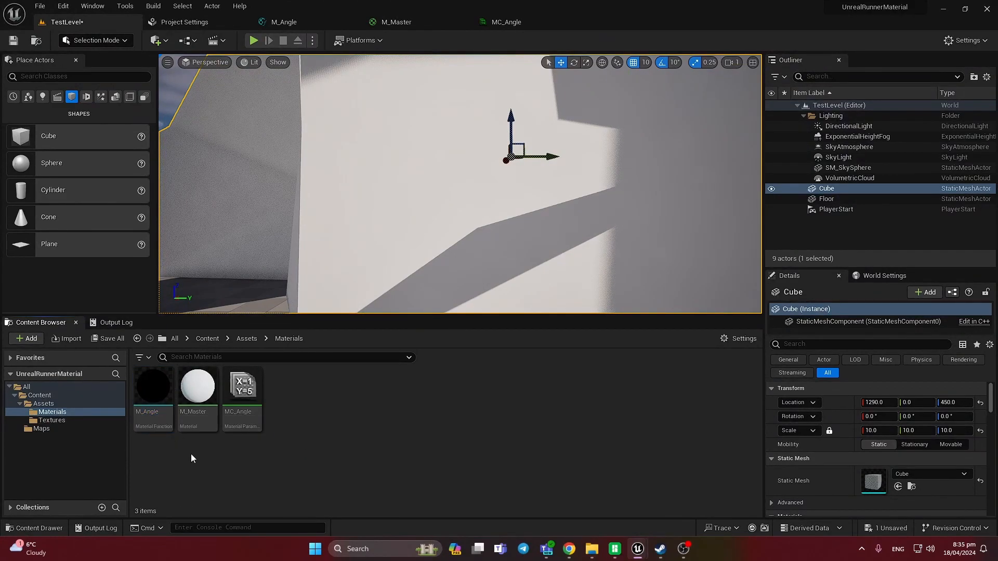
# - Open the M_Master material and examine how the M_Angle node connects to World Position Offset
pyautogui.doubleClick(202, 396)
pyautogui.moveTo(566, 337); pyautogui.dragTo(357, 226, button='right')
pyautogui.scroll(3, 359, 226)
pyautogui.moveTo(550, 280); pyautogui.dragTo(472, 290, button='right')
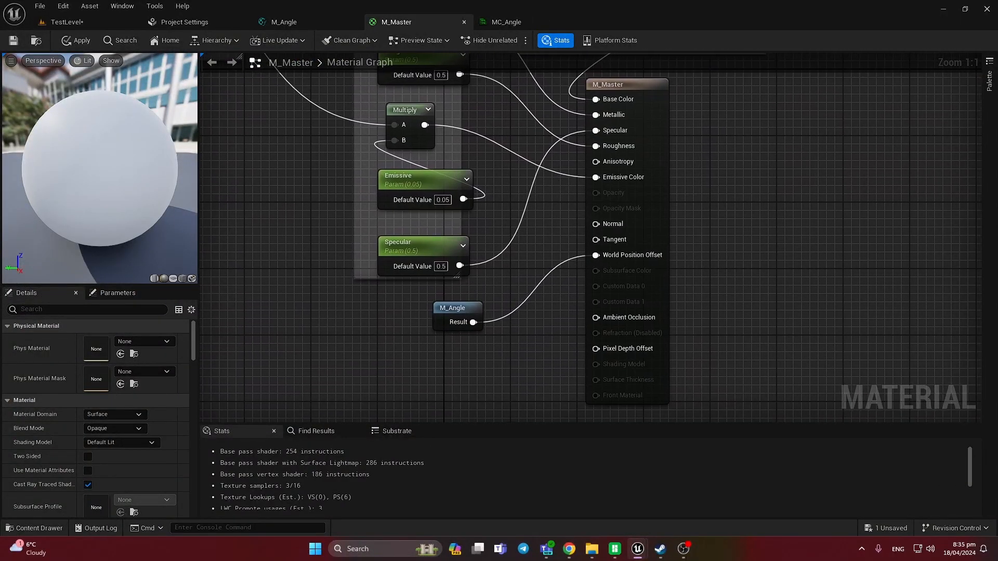
pyautogui.moveTo(406, 352); pyautogui.dragTo(355, 299, button='right')
pyautogui.click(404, 253)
pyautogui.click(435, 239)
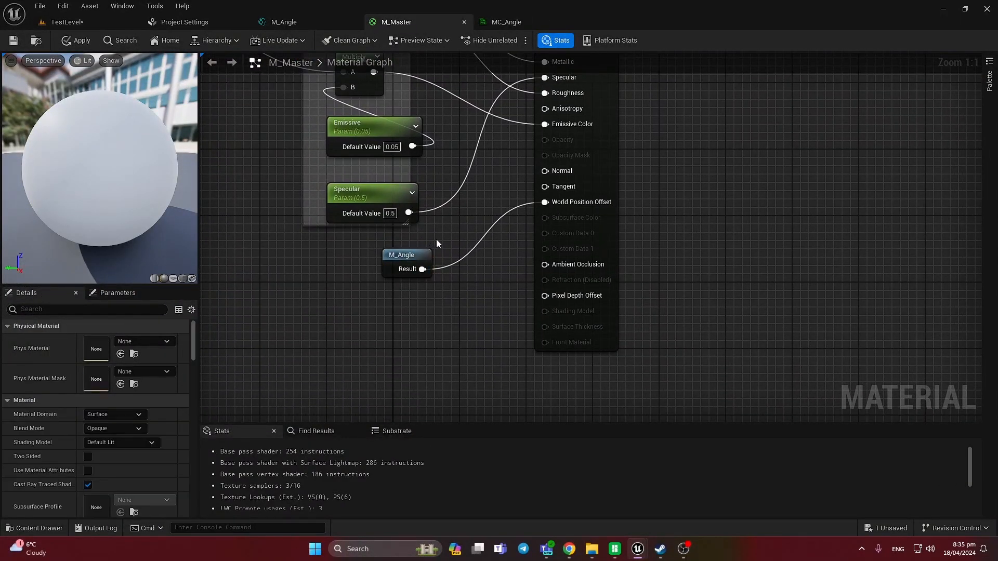
pyautogui.moveTo(496, 319); pyautogui.dragTo(521, 334, button='right')
pyautogui.doubleClick(431, 270)
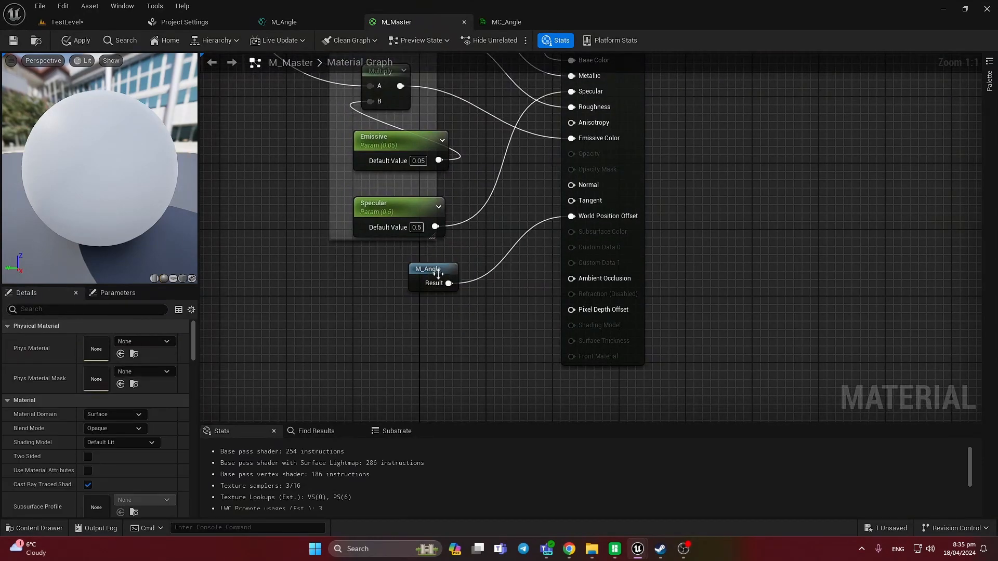
# - Add a second M_Angle node to the M_Master graph from the Materials folder, and delete it again
pyautogui.click(78, 22)
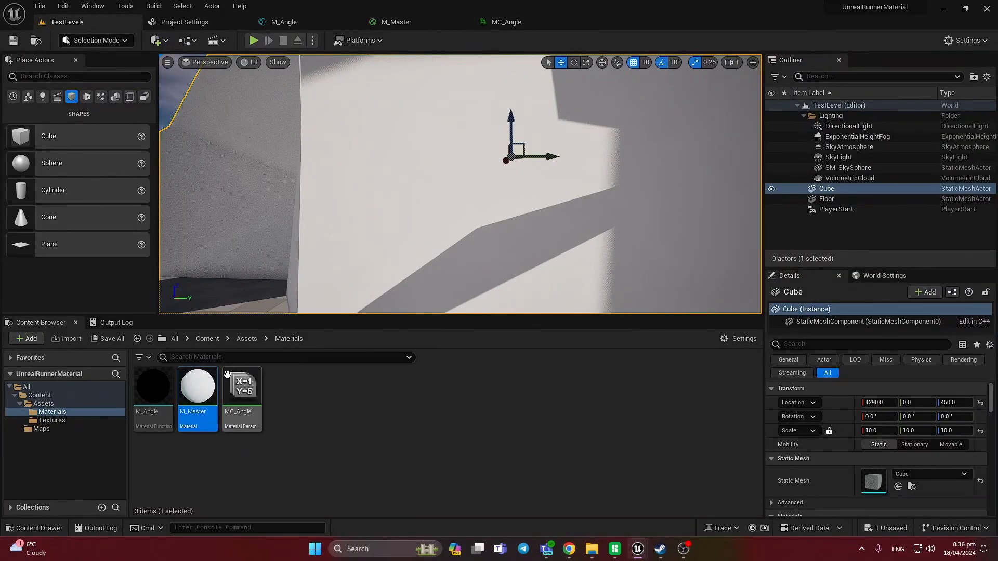
pyautogui.doubleClick(192, 400)
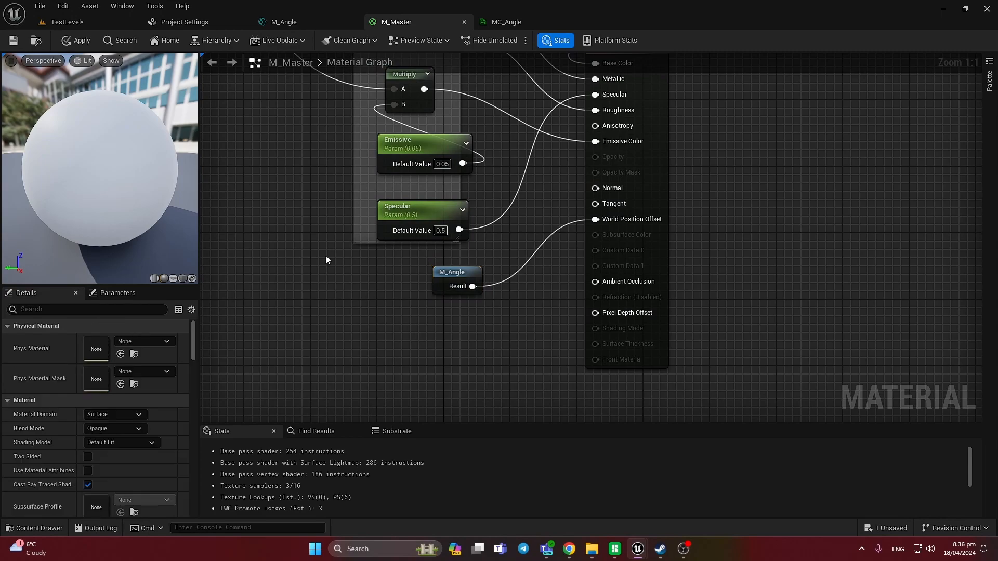
pyautogui.click(52, 21)
pyautogui.click(153, 395)
pyautogui.moveTo(153, 395); pyautogui.dragTo(343, 297)
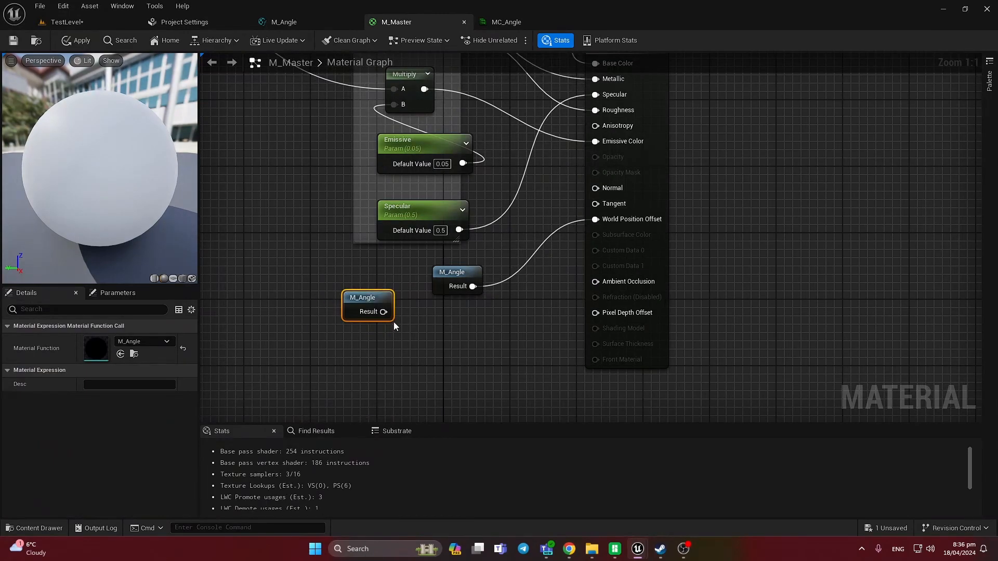
pyautogui.press('Delete')
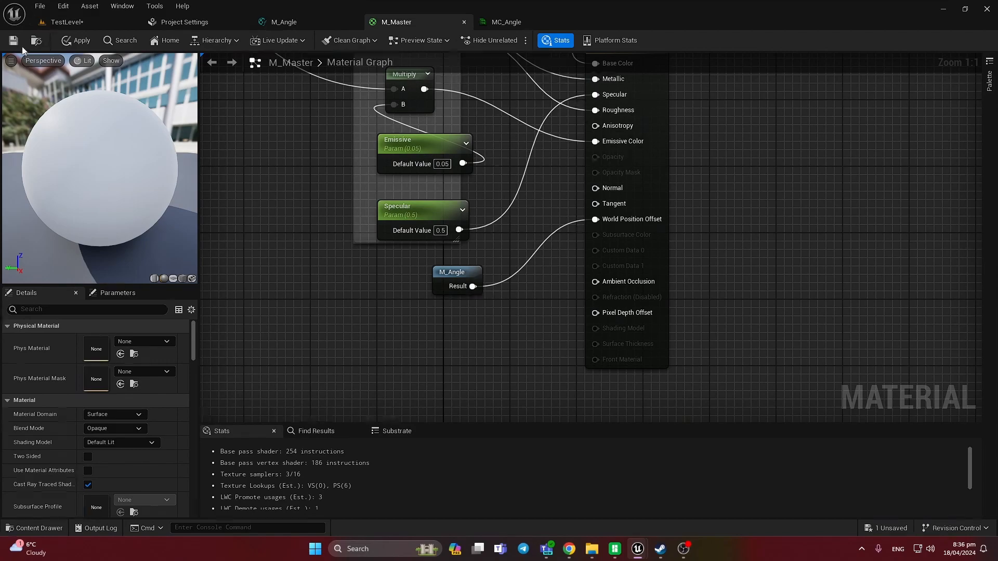
# - Open the MC_Angle material parameter collection from TestLevel's Materials folder to view its Direction vector parameter
pyautogui.click(61, 22)
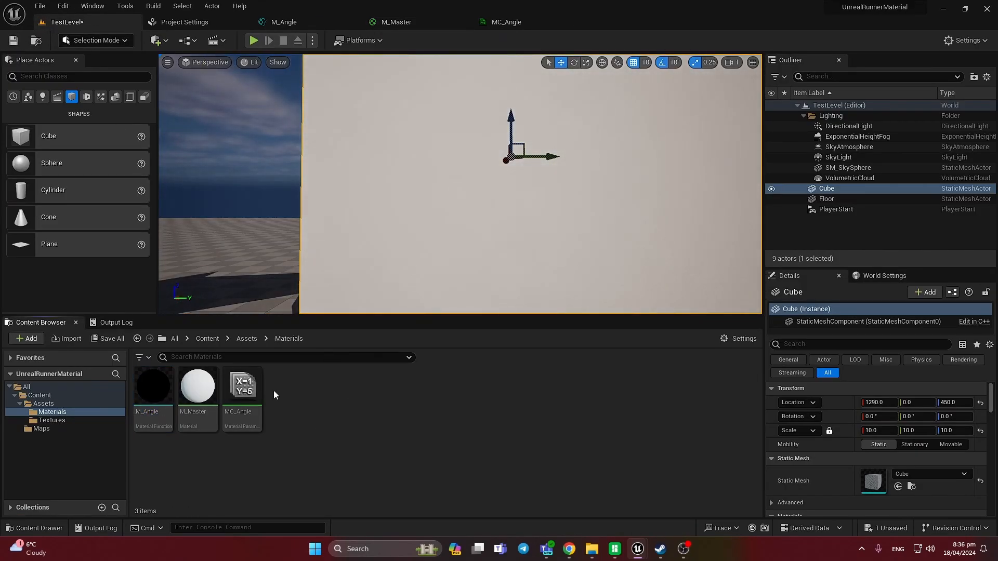
pyautogui.doubleClick(243, 387)
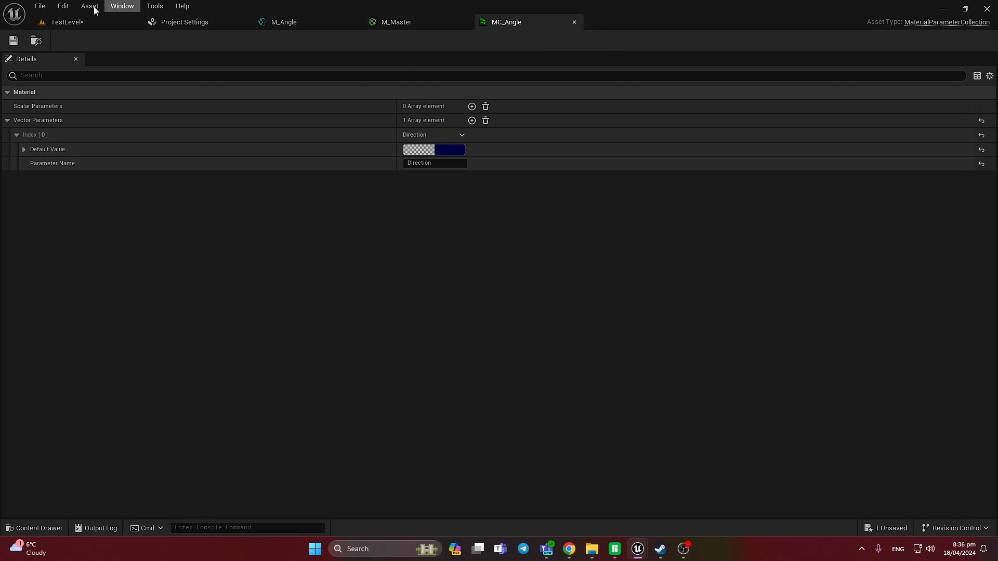
# - Look up the Material Parameter Collection asset type among the material assets that can be created in TestLevel's Materials folder, and reopen MC_Angle
pyautogui.click(61, 21)
pyautogui.rightClick(341, 428)
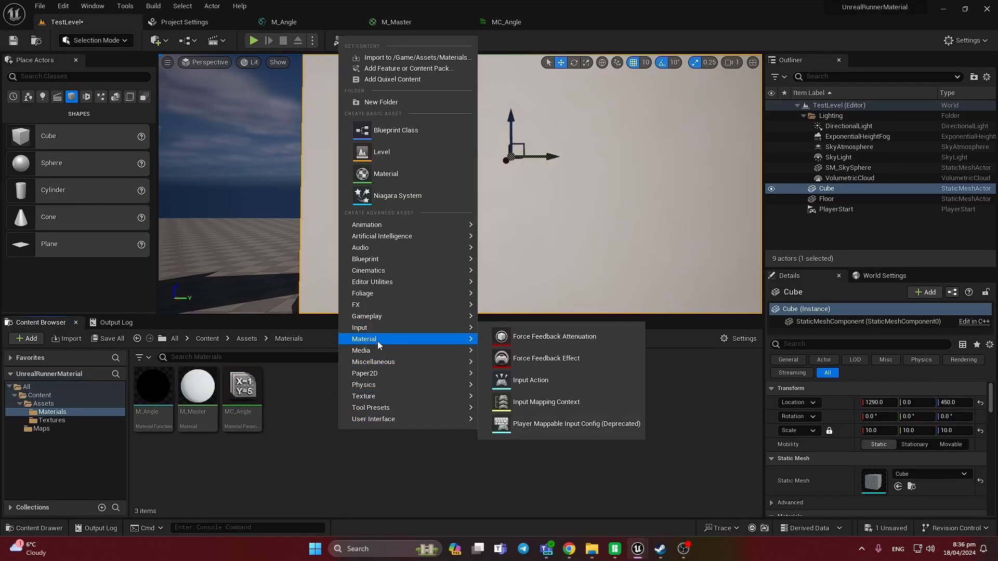
pyautogui.moveTo(379, 263)
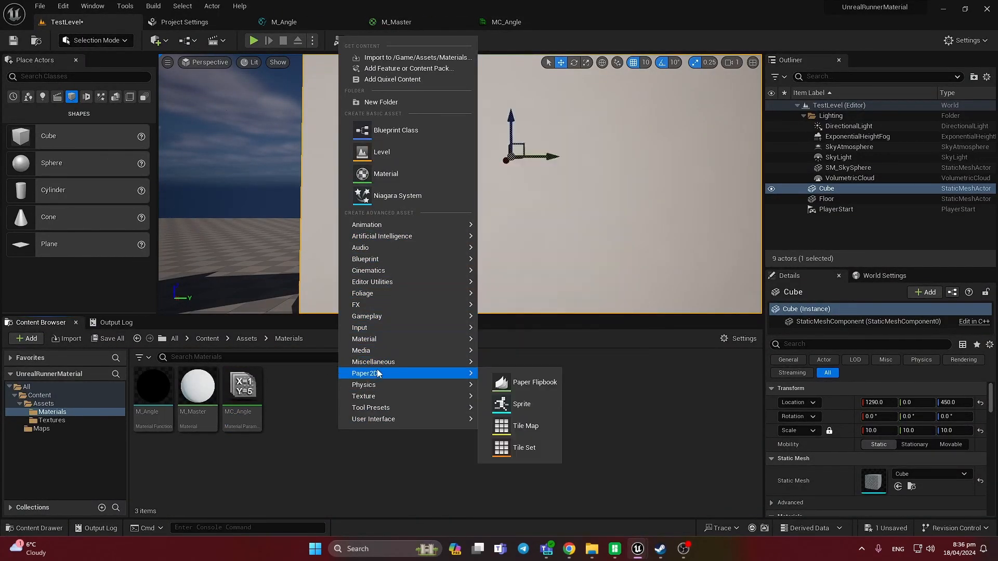
pyautogui.moveTo(374, 339)
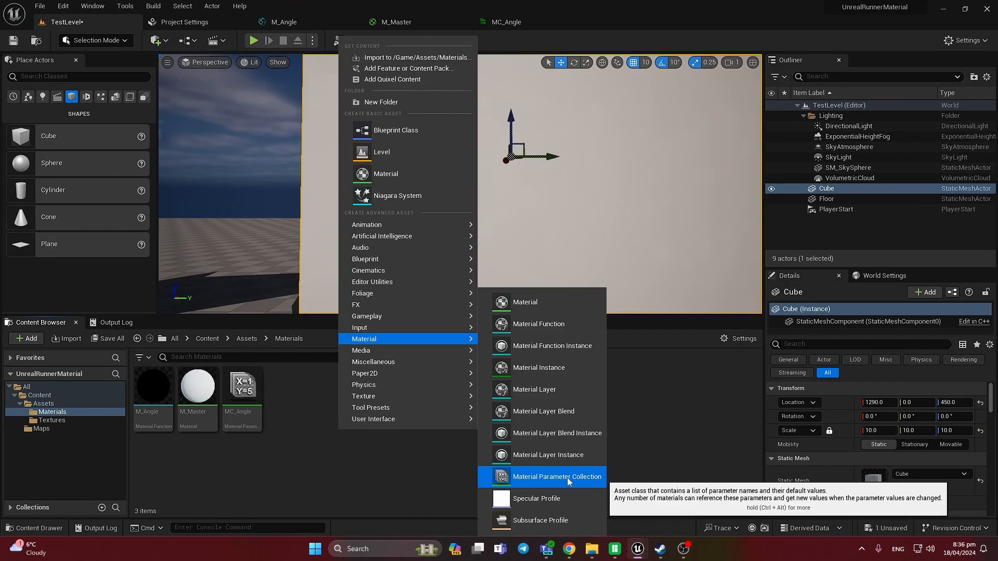
pyautogui.click(311, 445)
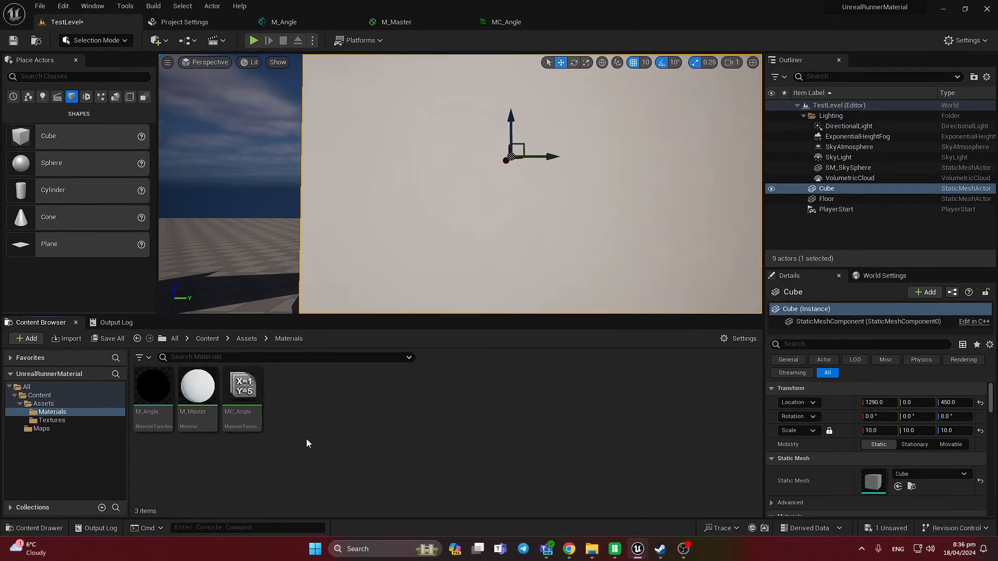
pyautogui.doubleClick(247, 385)
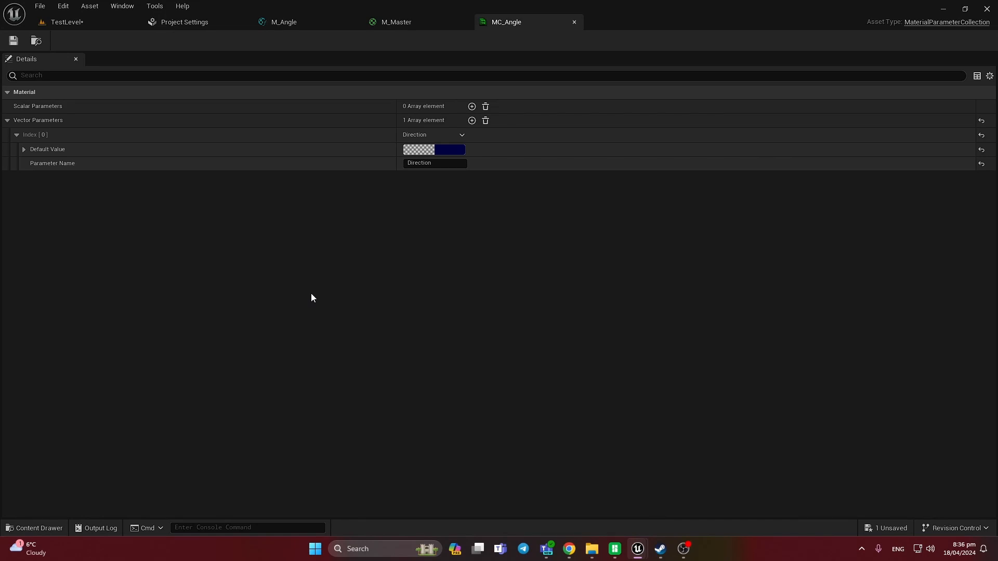
# - Create a Pawn blueprint with its default name in TestLevel's Materials folder and show its Event Graph
pyautogui.click(96, 25)
pyautogui.rightClick(314, 398)
pyautogui.click(353, 235)
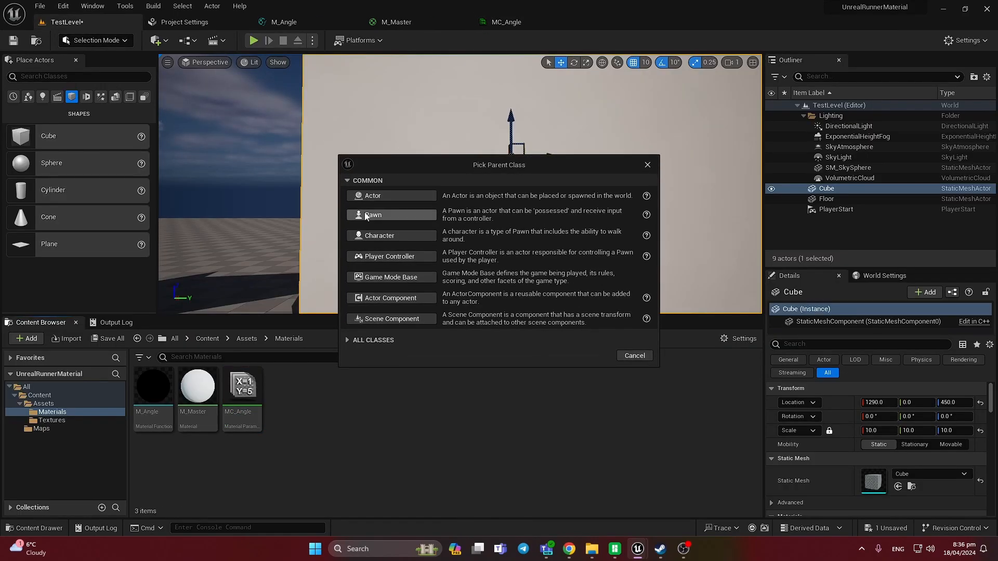
pyautogui.click(382, 216)
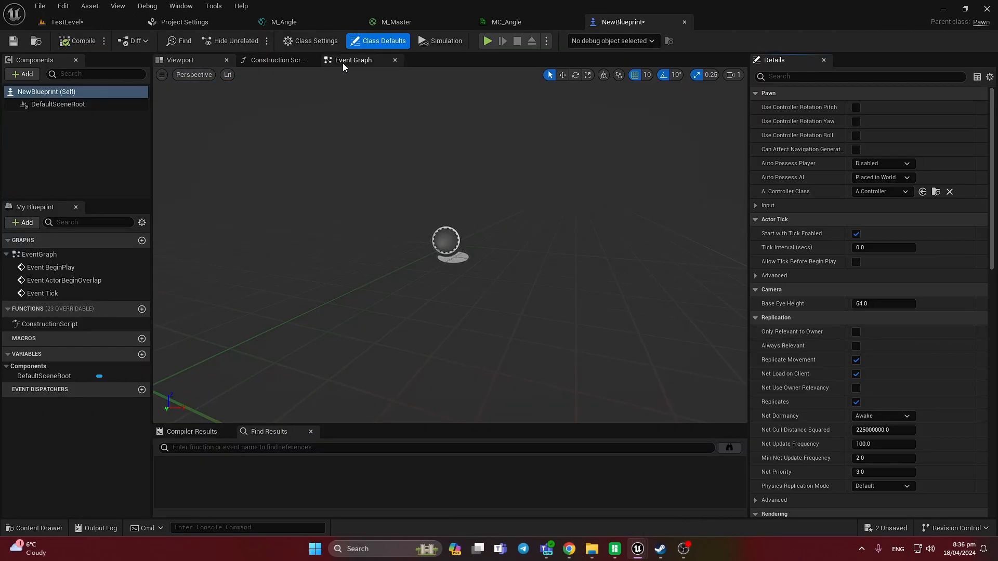
pyautogui.click(342, 60)
# - Add a Set Scalar Parameter Value node in the empty area below Event Tick in the Event Graph
pyautogui.moveTo(604, 208); pyautogui.dragTo(419, 244, button='right')
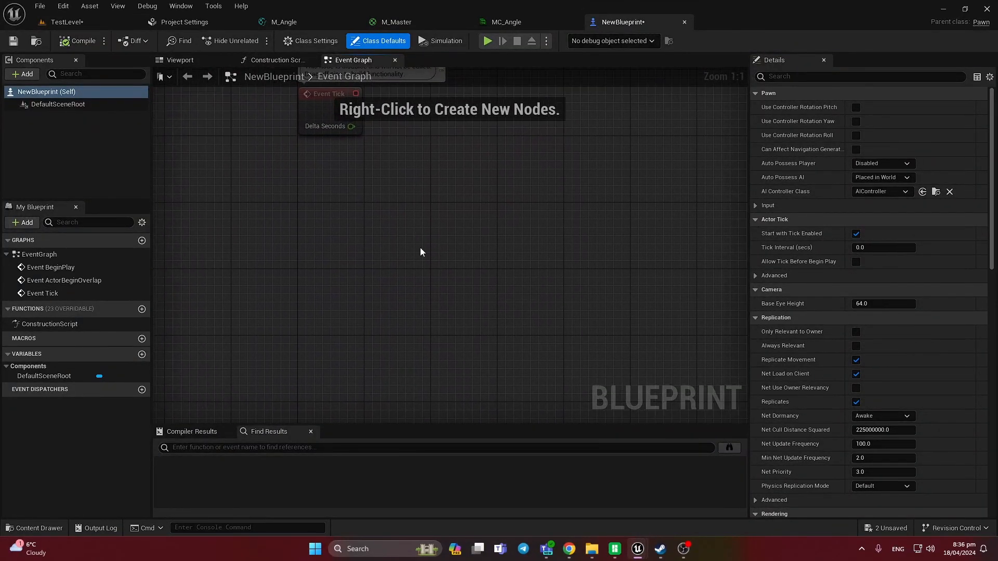
pyautogui.rightClick(446, 267)
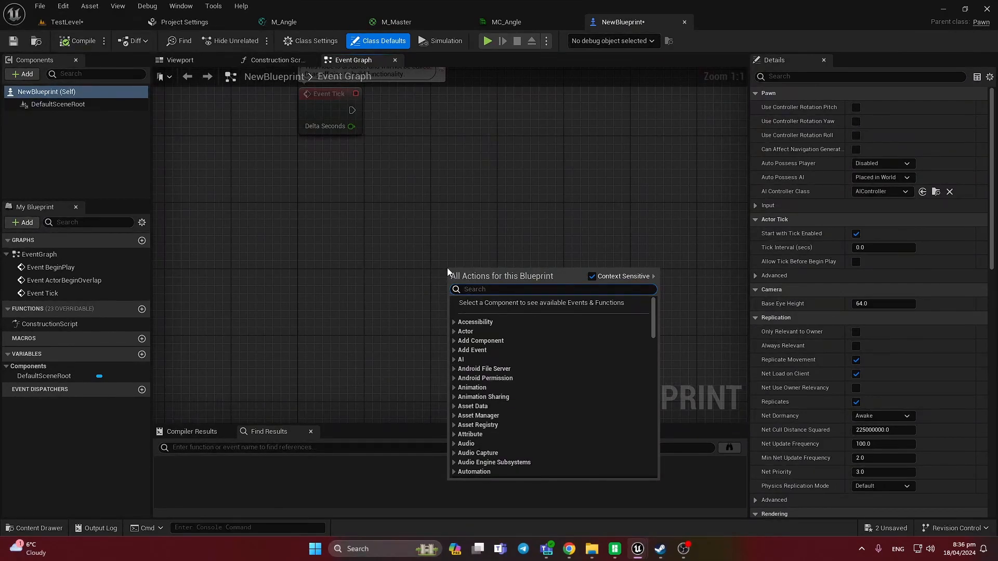
pyautogui.write('scalar ')
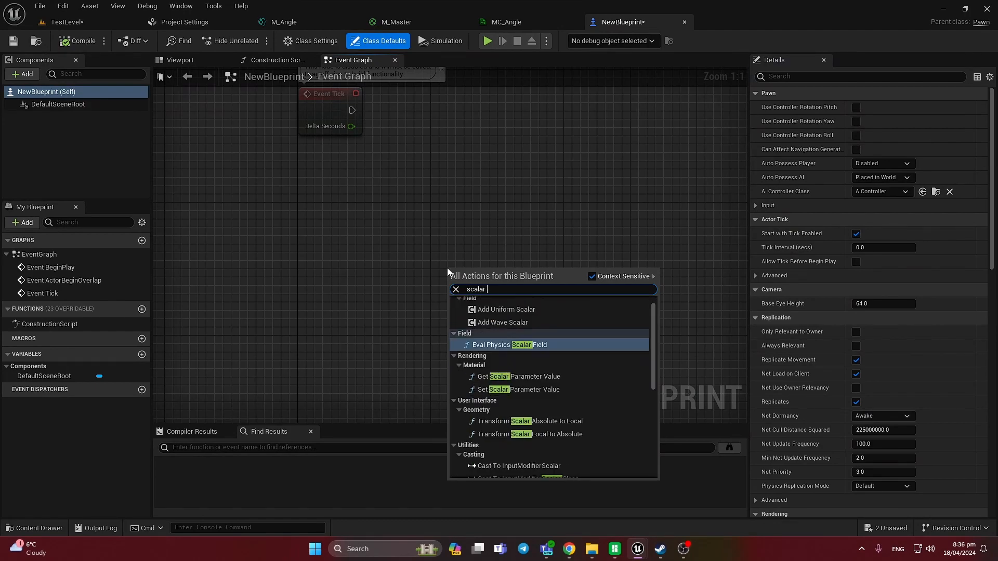
pyautogui.write('para')
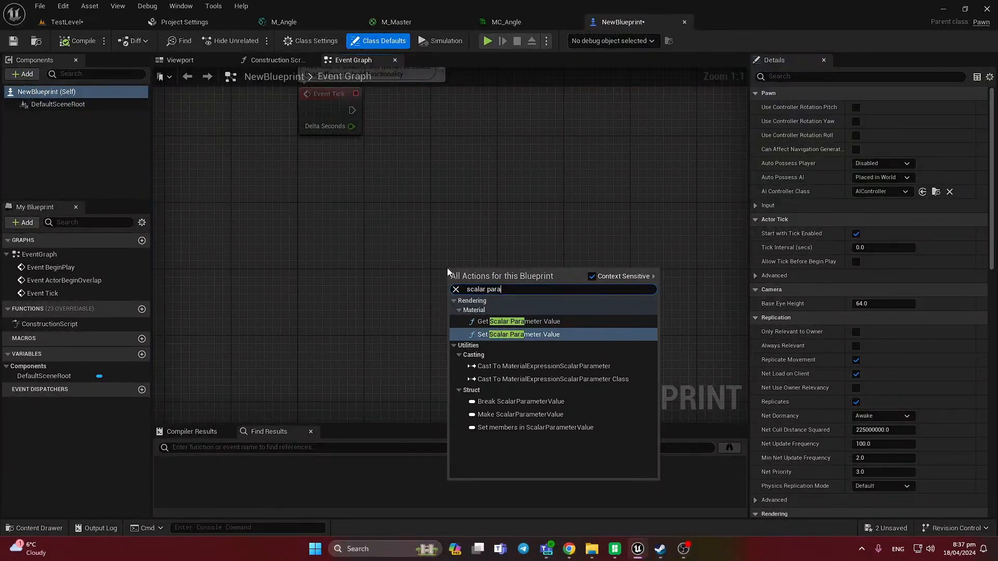
pyautogui.press('Return')
pyautogui.click(430, 241)
pyautogui.moveTo(487, 274); pyautogui.dragTo(481, 218)
pyautogui.click(523, 189)
pyautogui.moveTo(523, 189); pyautogui.dragTo(481, 165, button='right')
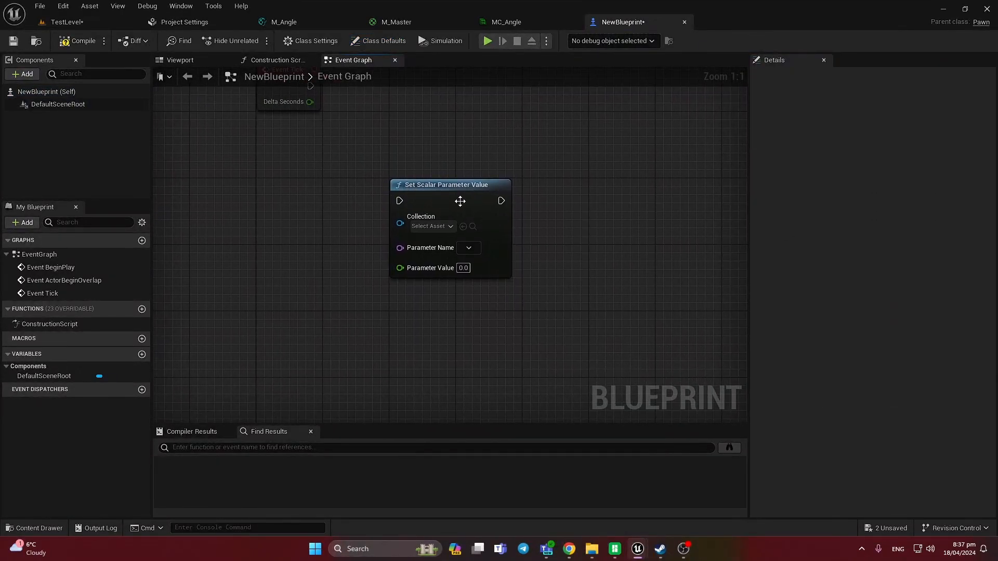
# - Set the Collection of the Set Scalar Parameter Value node to MC_Angle
pyautogui.click(428, 226)
pyautogui.click(467, 293)
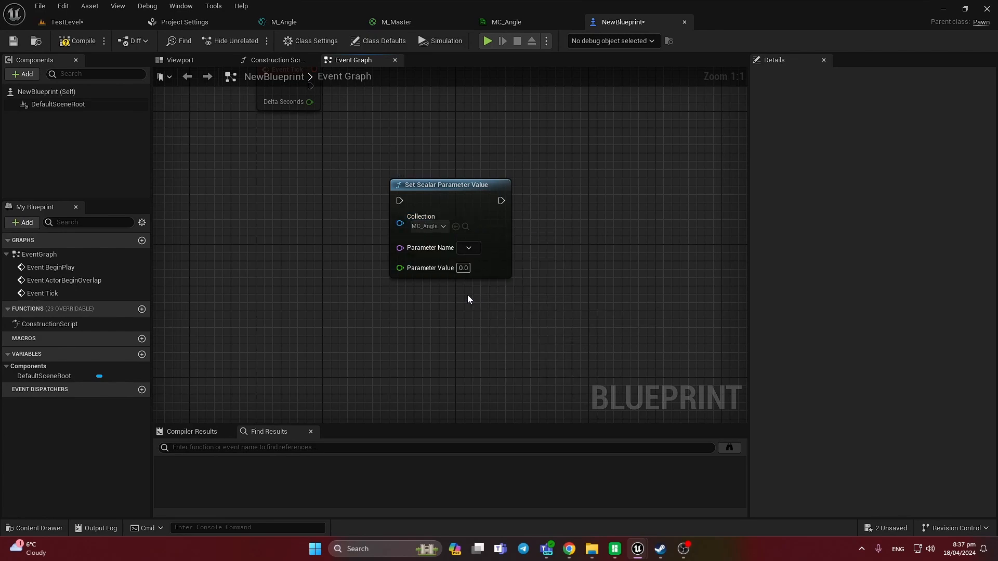
pyautogui.click(433, 230)
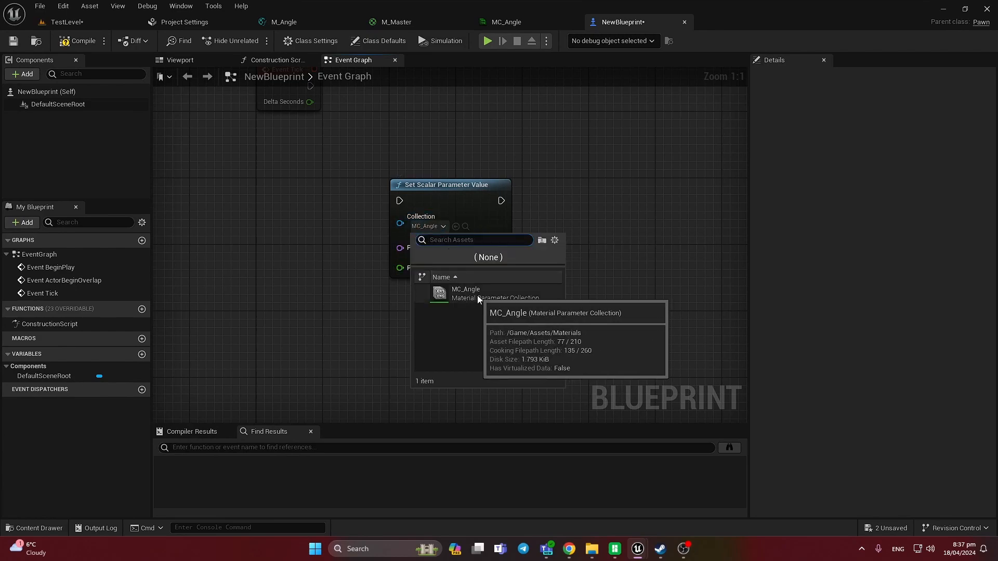
pyautogui.click(475, 295)
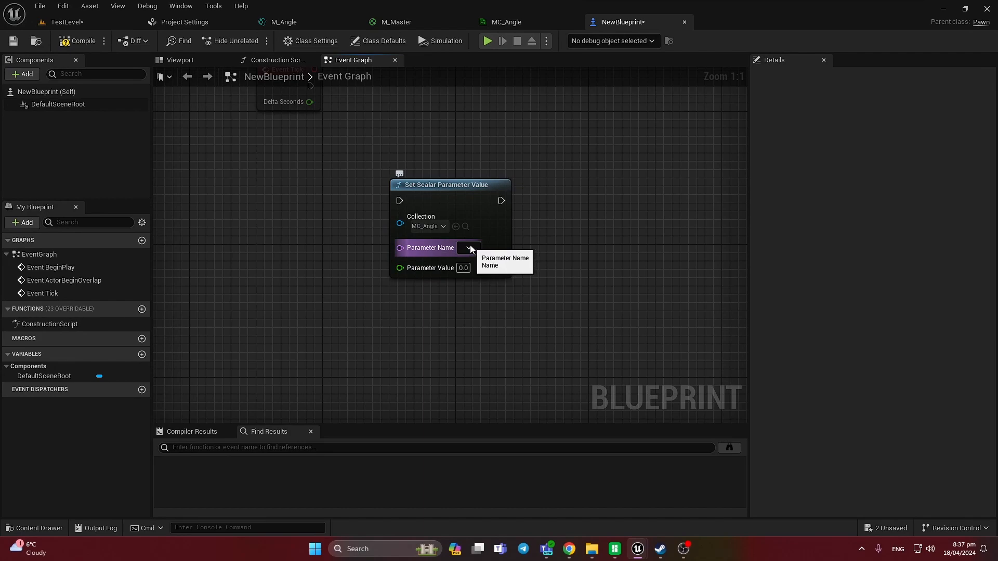
# - Add a Set Vector Parameter Value node to the right of the scalar parameter node
pyautogui.moveTo(586, 237); pyautogui.dragTo(560, 248, button='right')
pyautogui.rightClick(588, 222)
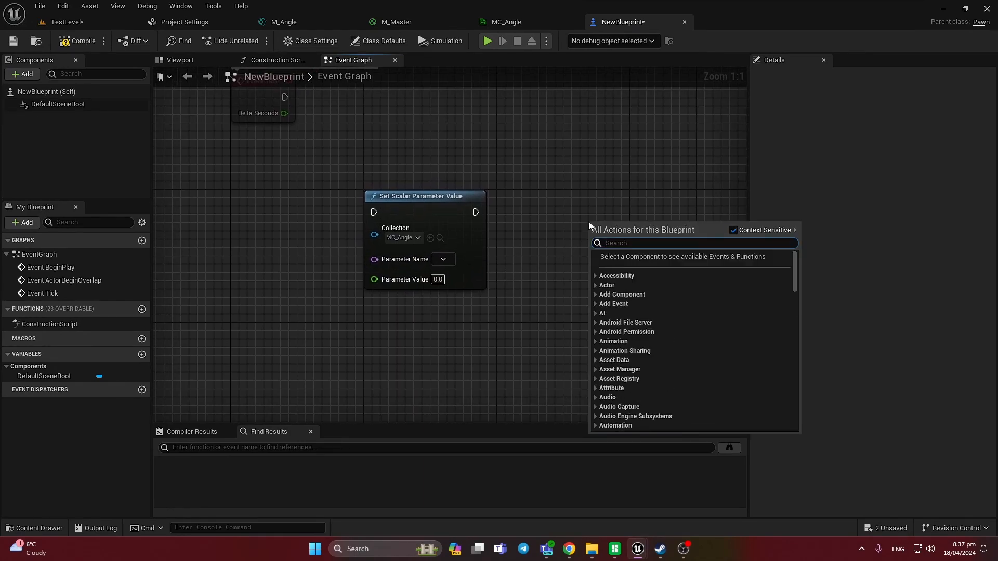
pyautogui.write('oara')
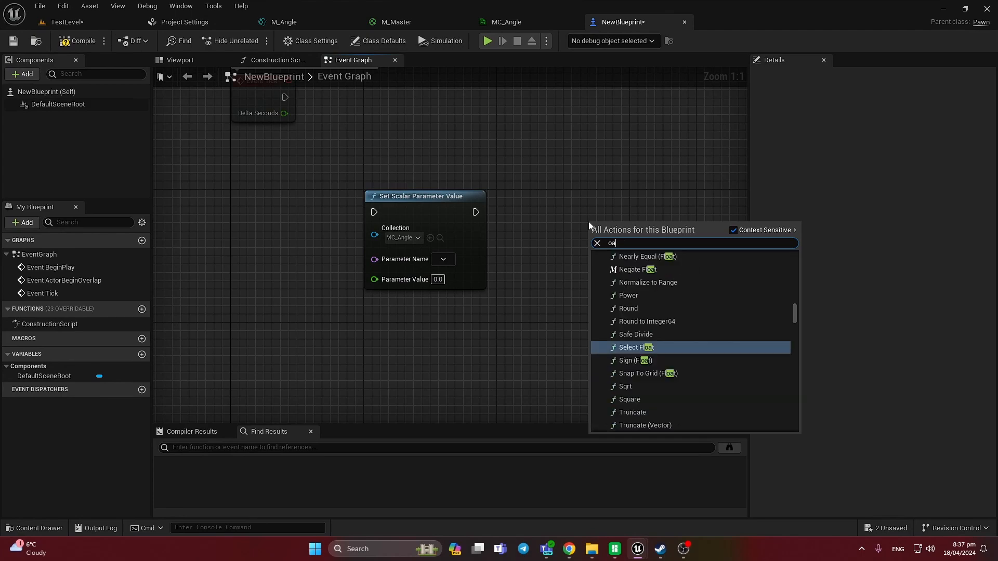
pyautogui.press('BackSpace')
pyautogui.press('BackSpace')
pyautogui.press('BackSpace')
pyautogui.press('BackSpace')
pyautogui.write('para')
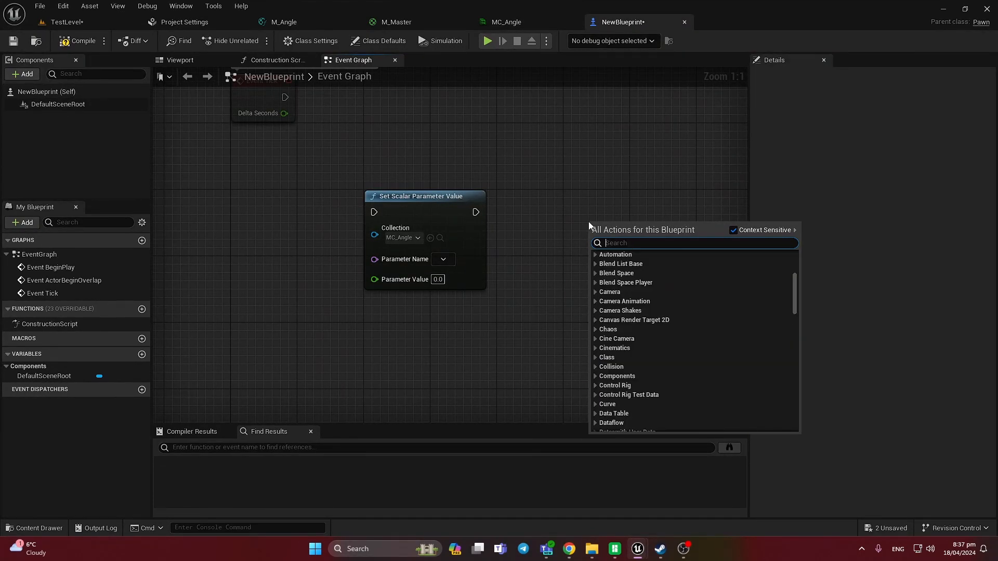
pyautogui.write('met')
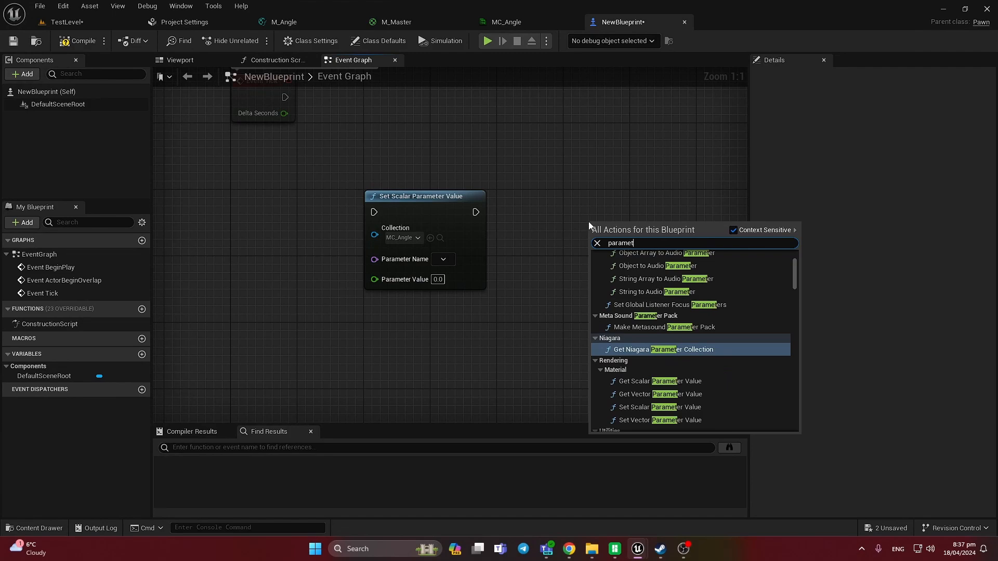
pyautogui.write('er va')
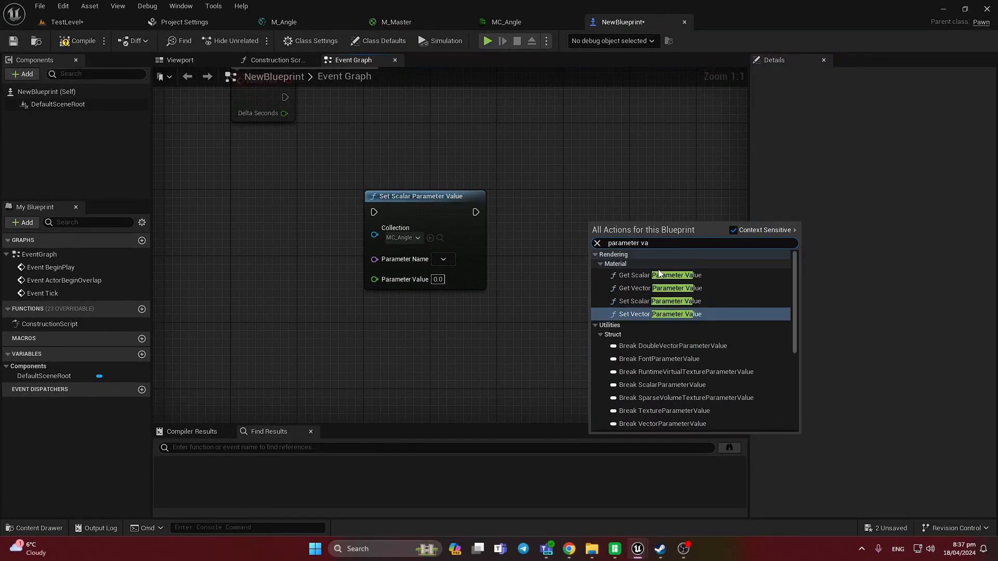
pyautogui.click(645, 313)
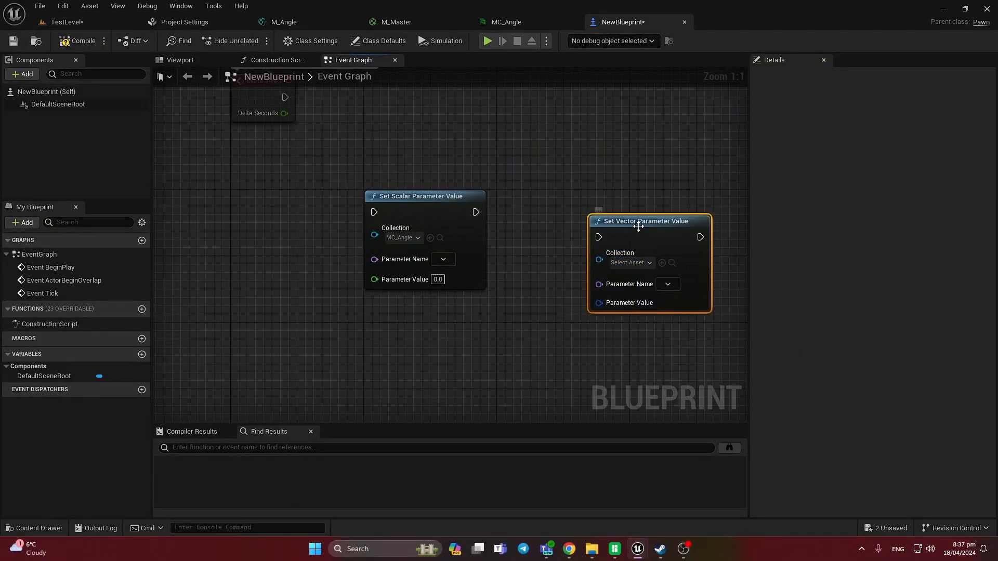
# - Set the vector node's Collection to MC_Angle and Parameter Name to Direction, and align it with the scalar node
pyautogui.moveTo(639, 222); pyautogui.dragTo(600, 210)
pyautogui.click(588, 246)
pyautogui.click(610, 313)
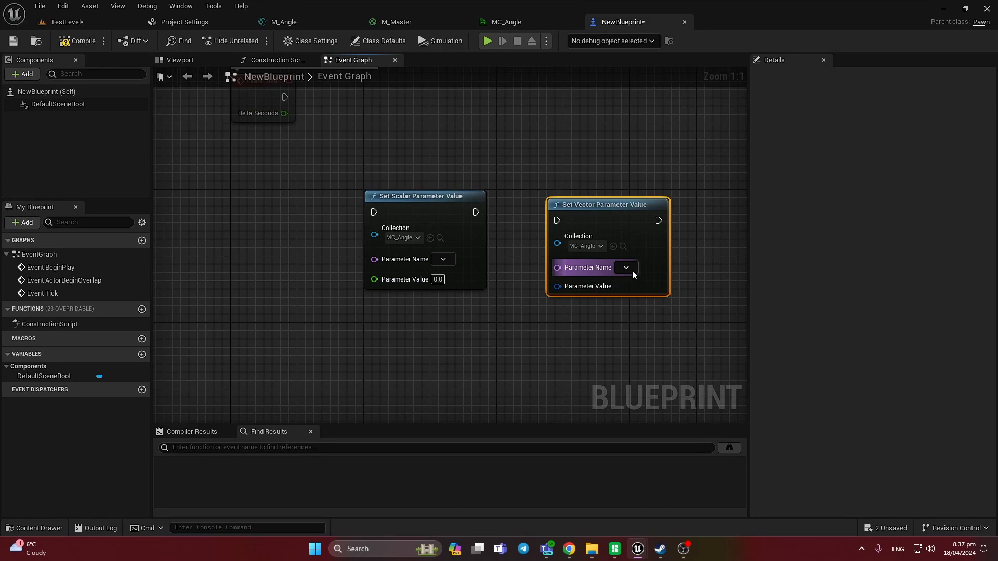
pyautogui.click(626, 268)
pyautogui.click(636, 281)
pyautogui.moveTo(633, 323); pyautogui.dragTo(559, 285, button='right')
pyautogui.click(559, 284)
pyautogui.click(524, 241)
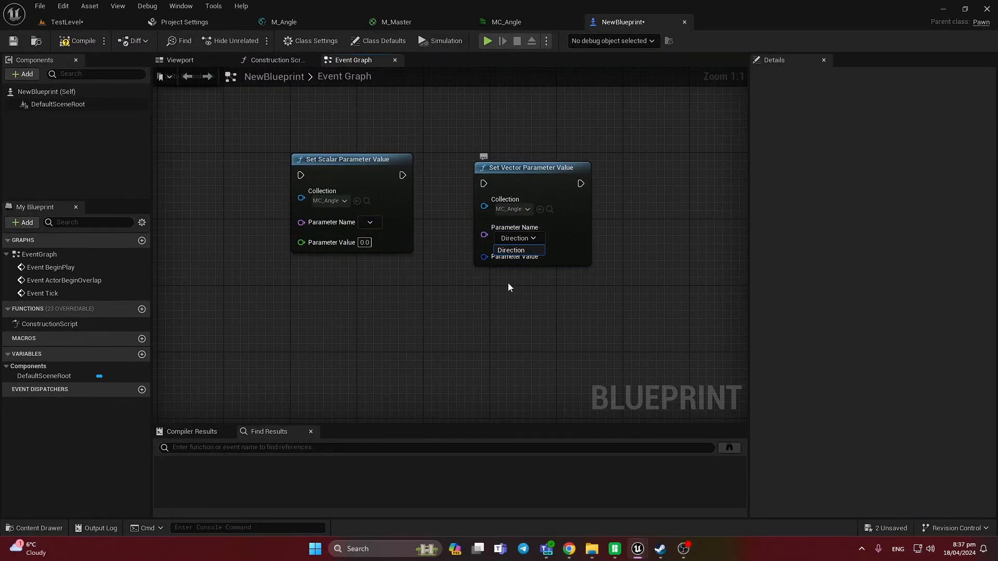
pyautogui.moveTo(526, 183); pyautogui.dragTo(542, 175)
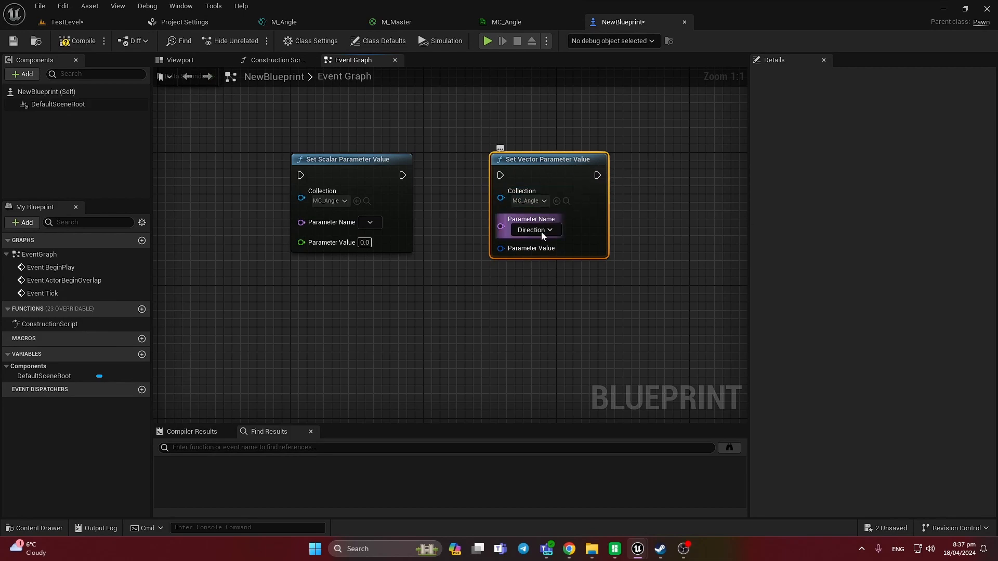
# - Check the Direction parameter in MC_Angle, and split the vector node's Parameter Value pin into R, G, B and A values
pyautogui.click(504, 23)
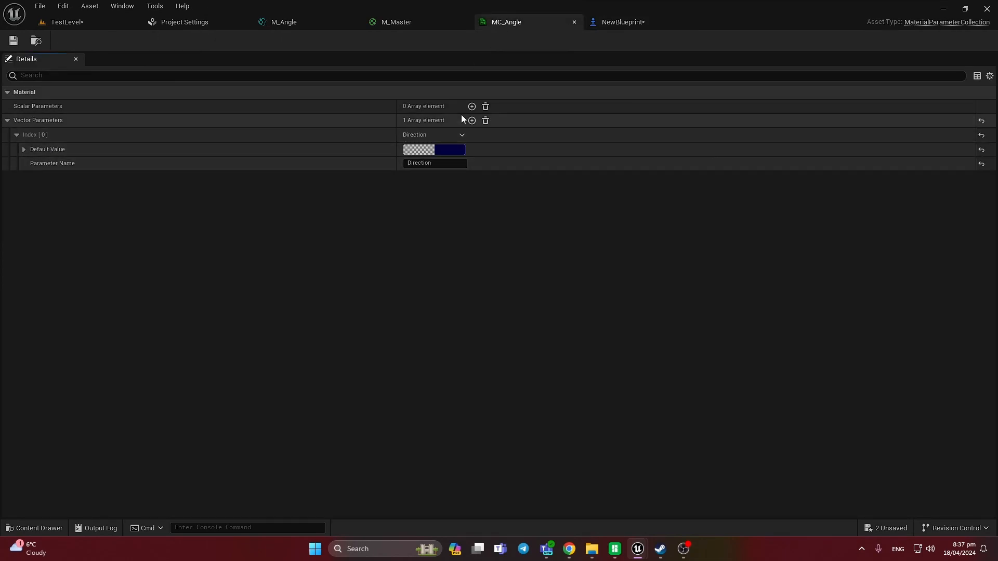
pyautogui.click(605, 21)
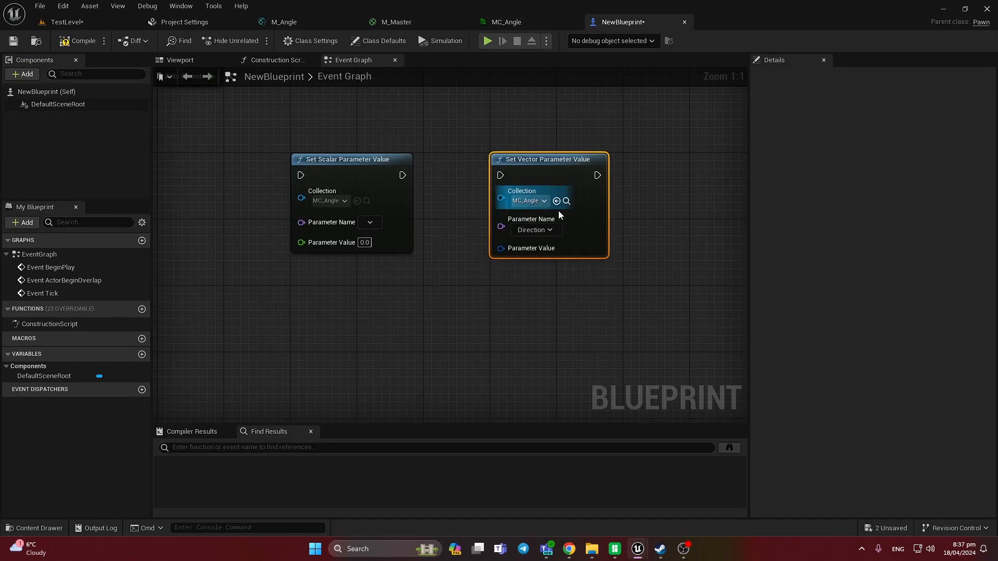
pyautogui.rightClick(502, 249)
pyautogui.click(514, 279)
pyautogui.click(478, 176)
pyautogui.moveTo(520, 111); pyautogui.dragTo(556, 349)
pyautogui.scroll(-3, 550, 312)
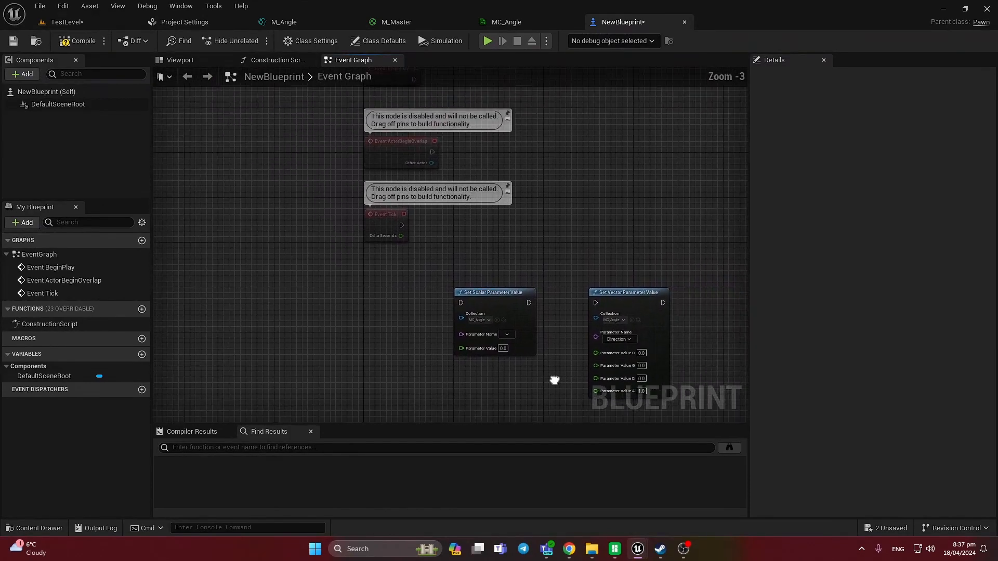
pyautogui.moveTo(556, 260); pyautogui.dragTo(526, 221, button='right')
pyautogui.scroll(2, 505, 177)
pyautogui.moveTo(507, 185); pyautogui.dragTo(550, 400)
pyautogui.moveTo(504, 182)
pyautogui.mouseDown()
pyautogui.moveTo(540, 368)
pyautogui.moveTo(504, 178)
pyautogui.mouseUp()
pyautogui.click(542, 374)
pyautogui.click(508, 175)
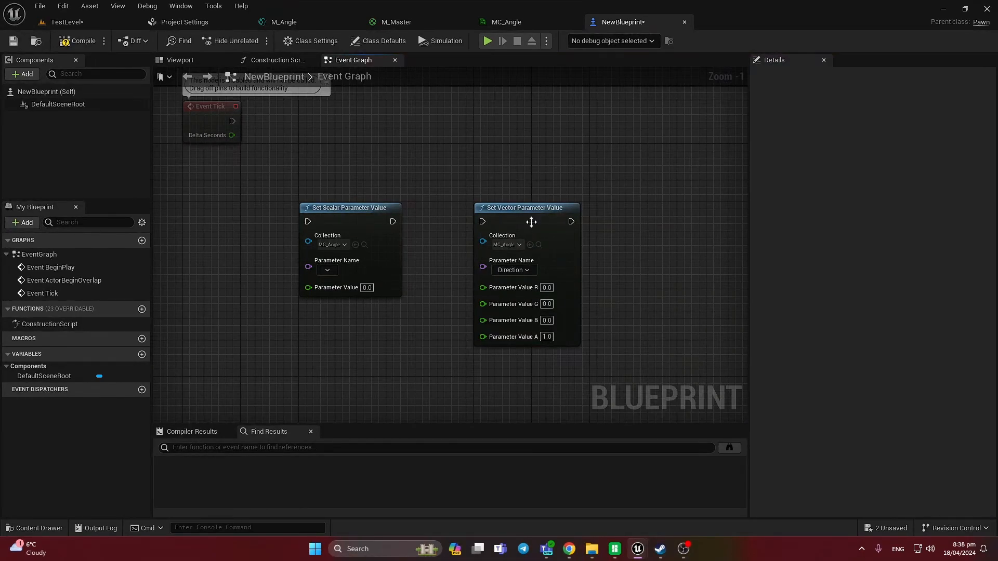
pyautogui.moveTo(354, 169); pyautogui.dragTo(526, 336)
pyautogui.click(543, 366)
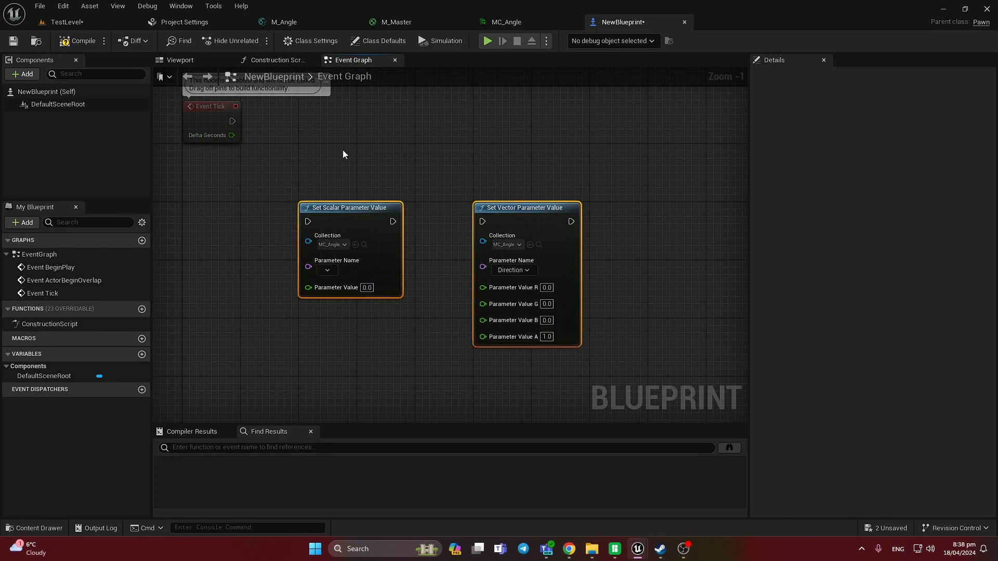
# - Delete both parameter value nodes from the Event Graph, compile the blueprint and close it
pyautogui.moveTo(294, 170); pyautogui.dragTo(605, 376)
pyautogui.press('Delete')
pyautogui.click(77, 42)
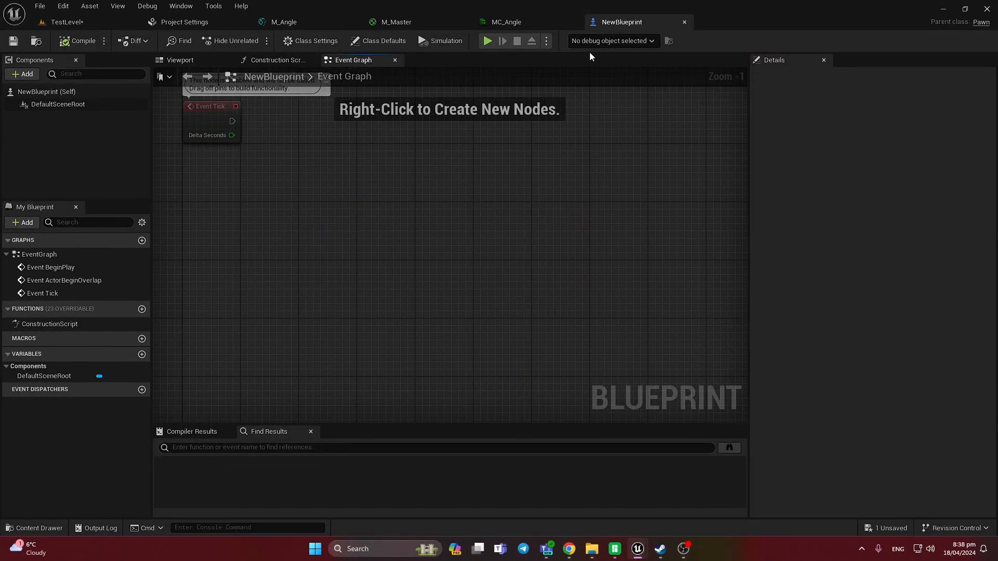
pyautogui.click(684, 22)
# - Delete the NewBlueprint asset from TestLevel's Materials folder
pyautogui.click(78, 22)
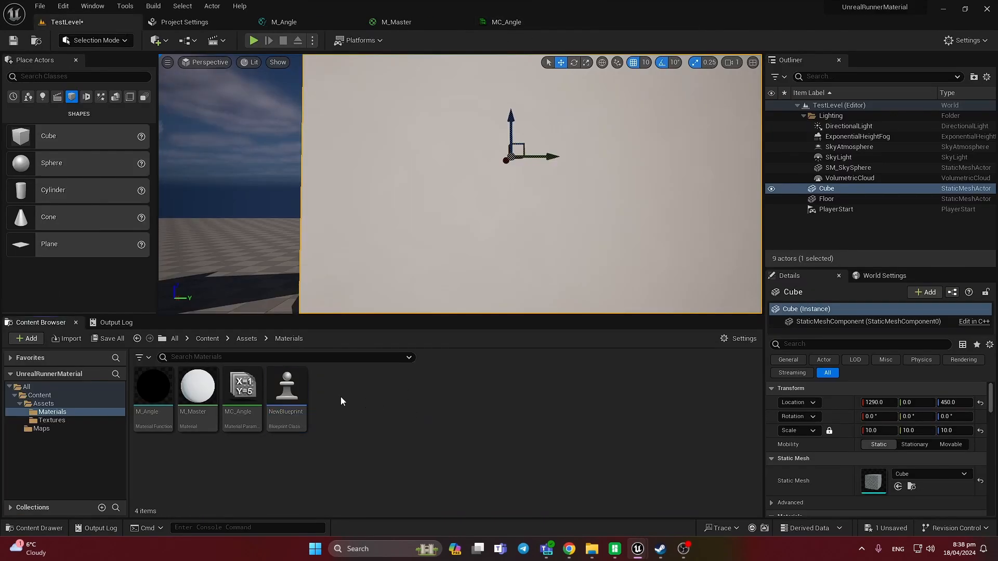
pyautogui.click(248, 395)
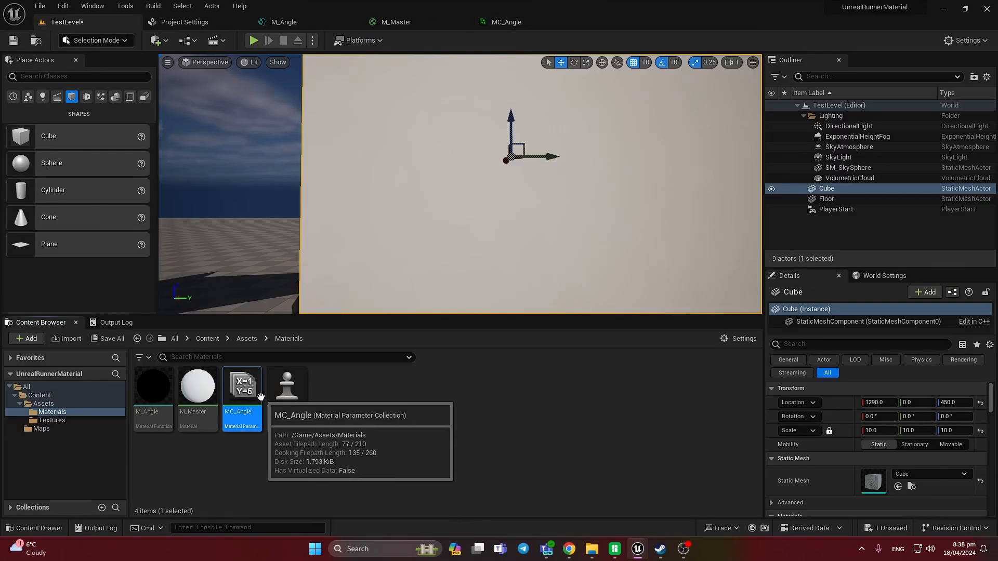
pyautogui.click(286, 390)
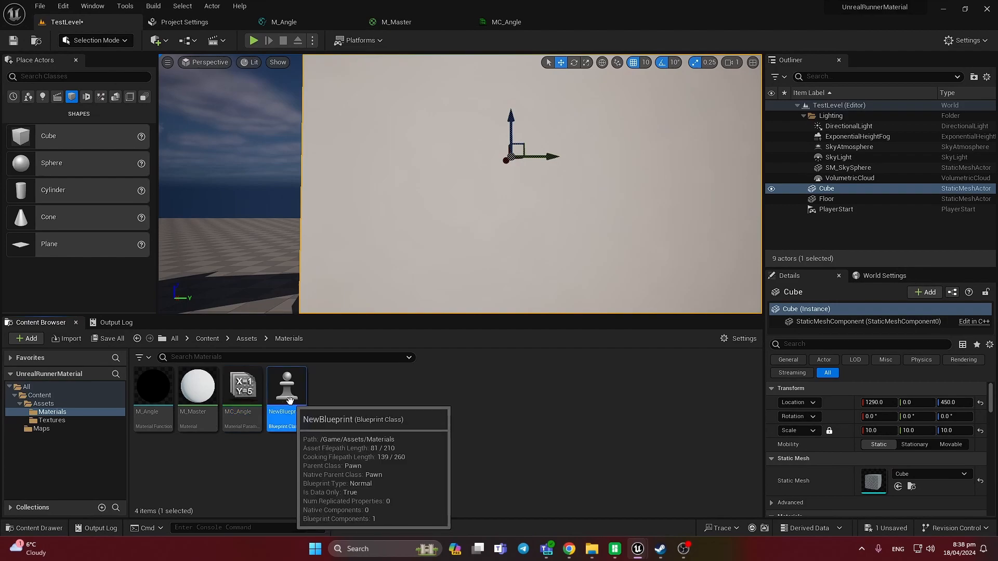
pyautogui.press('Delete')
pyautogui.click(406, 441)
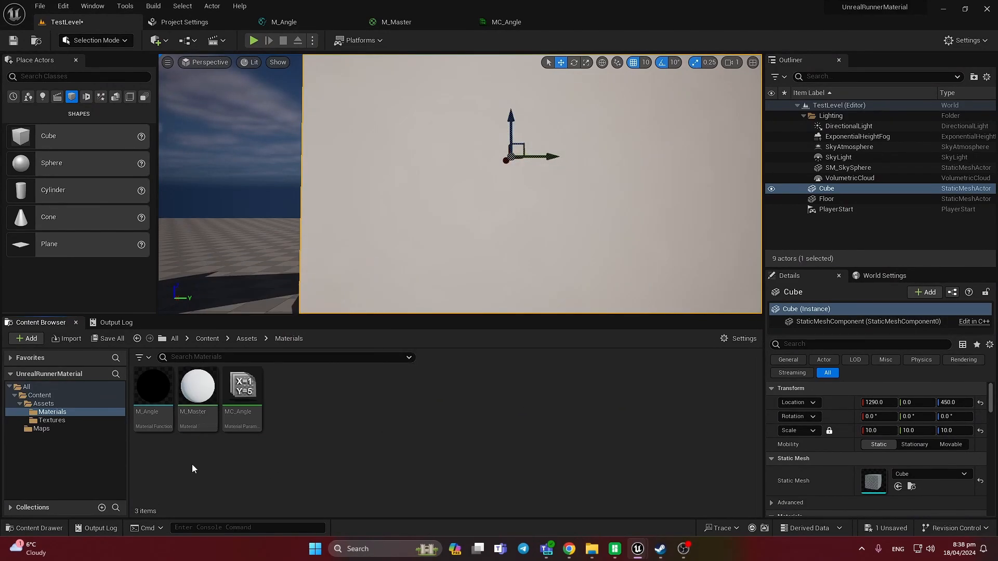
# - Open the M_Angle material function to view its graph, and return to TestLevel
pyautogui.doubleClick(153, 387)
pyautogui.moveTo(244, 353); pyautogui.dragTo(270, 310, button='right')
pyautogui.click(68, 22)
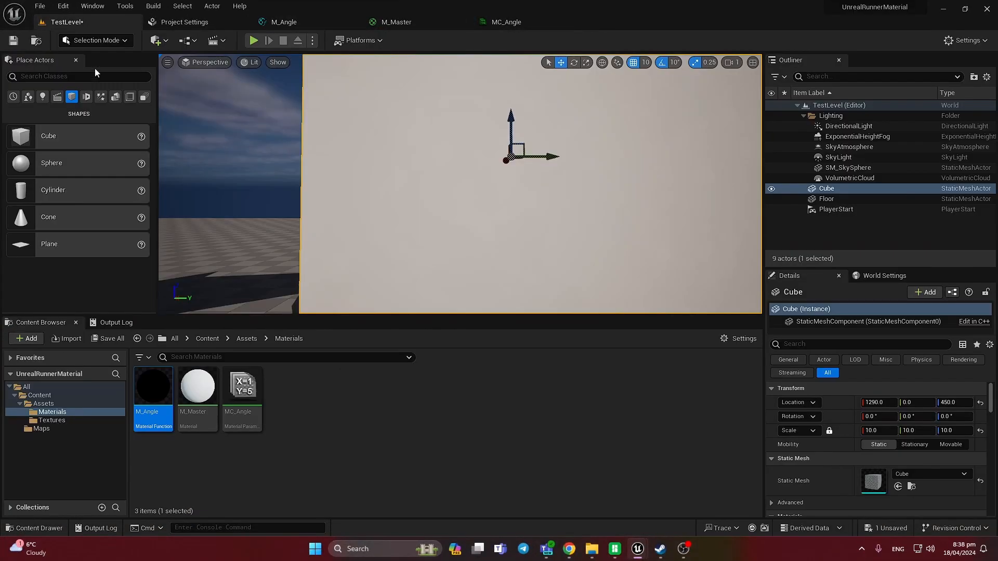
# - Open MC_Angle, set the G component of the Direction parameter's default value to 0.025, and save the collection
pyautogui.doubleClick(240, 387)
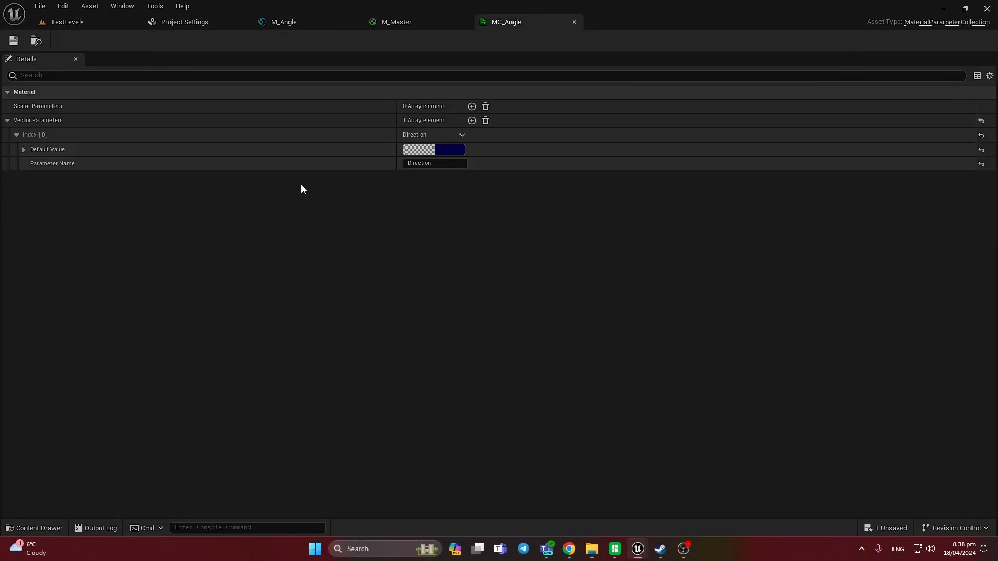
pyautogui.click(24, 149)
pyautogui.click(431, 178)
pyautogui.moveTo(425, 177); pyautogui.dragTo(419, 178)
pyautogui.press('Home')
pyautogui.press('Delete')
pyautogui.click(36, 40)
# - Run TestLevel briefly to check how the cube bends with the positive G value, and stop the play session
pyautogui.click(251, 42)
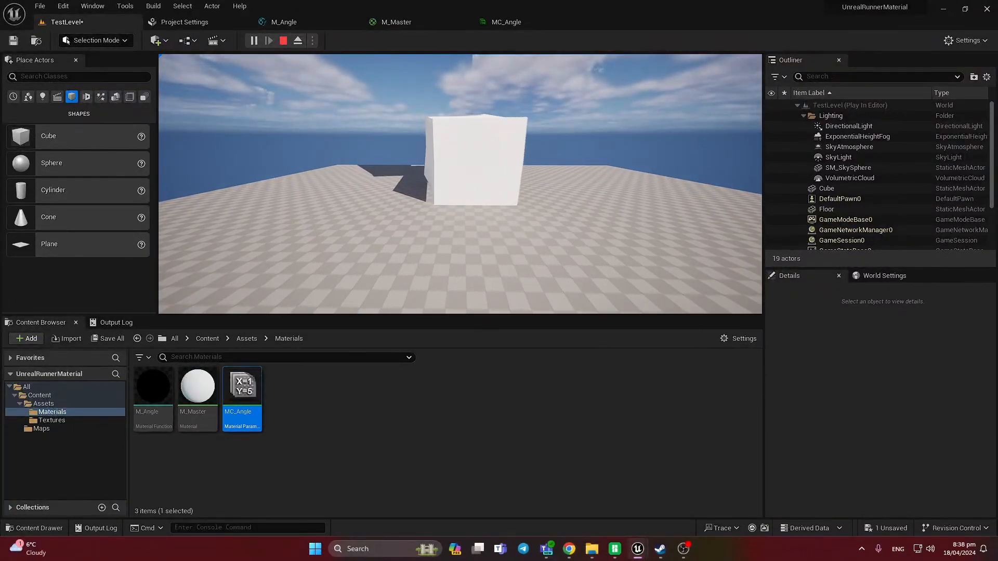
pyautogui.press('Escape')
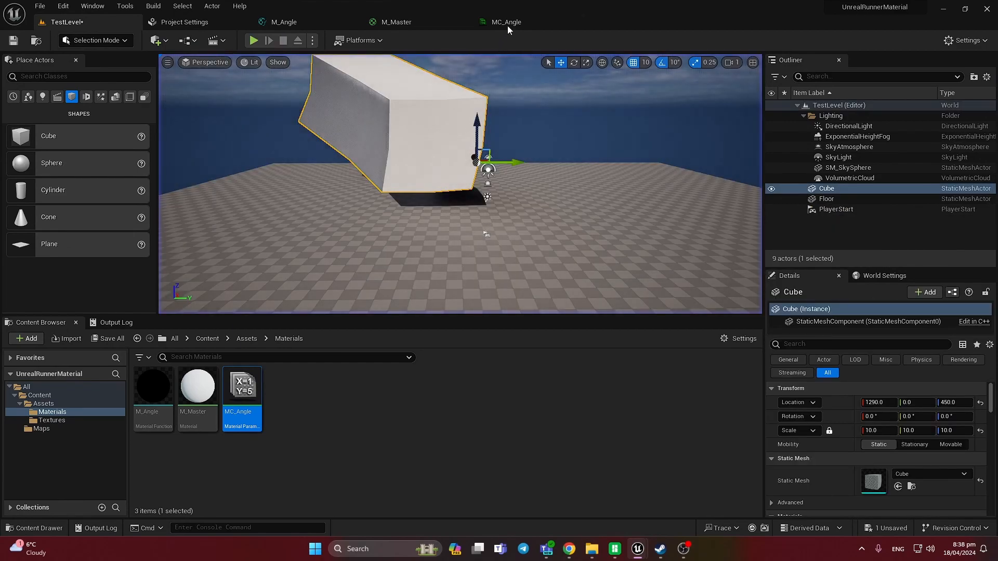
# - Set the B component of Direction's default value to -0.05 in MC_Angle and save the collection
pyautogui.click(506, 22)
pyautogui.click(434, 191)
pyautogui.click(432, 191)
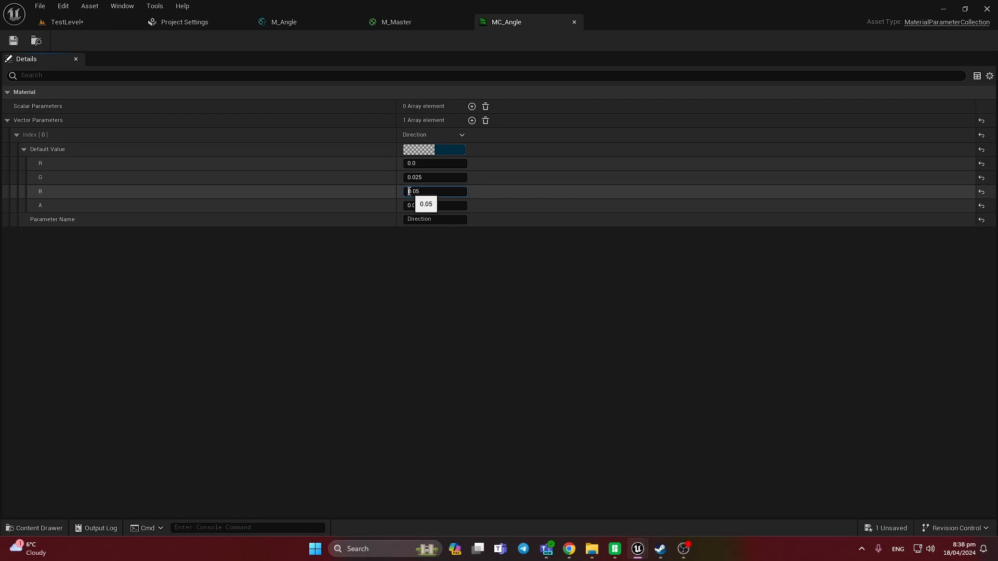
pyautogui.write('-')
pyautogui.press('Return')
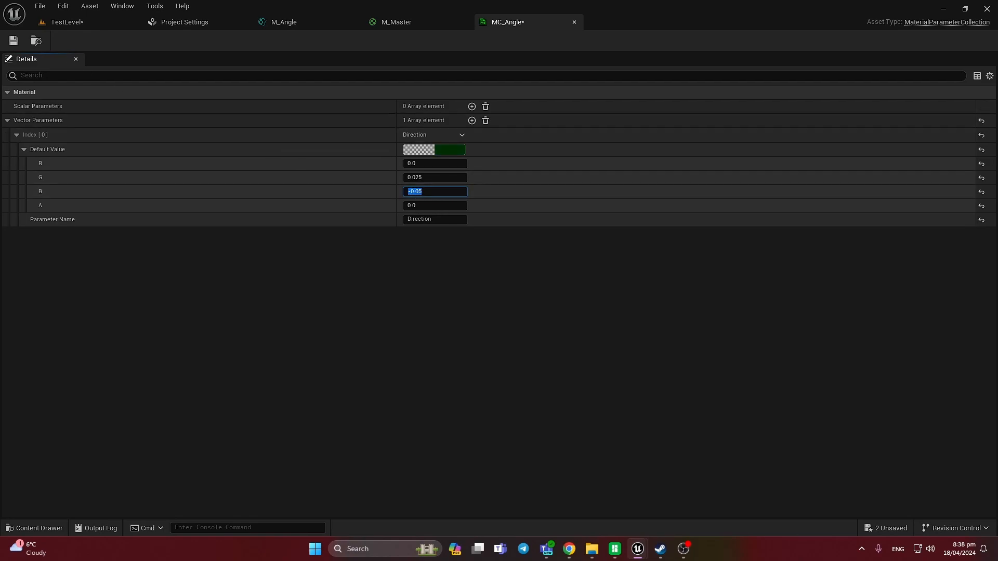
pyautogui.click(13, 41)
# - Play TestLevel and fly back and forth around the cube to check its bending with the negative B value, ending the session
pyautogui.click(67, 22)
pyautogui.click(254, 41)
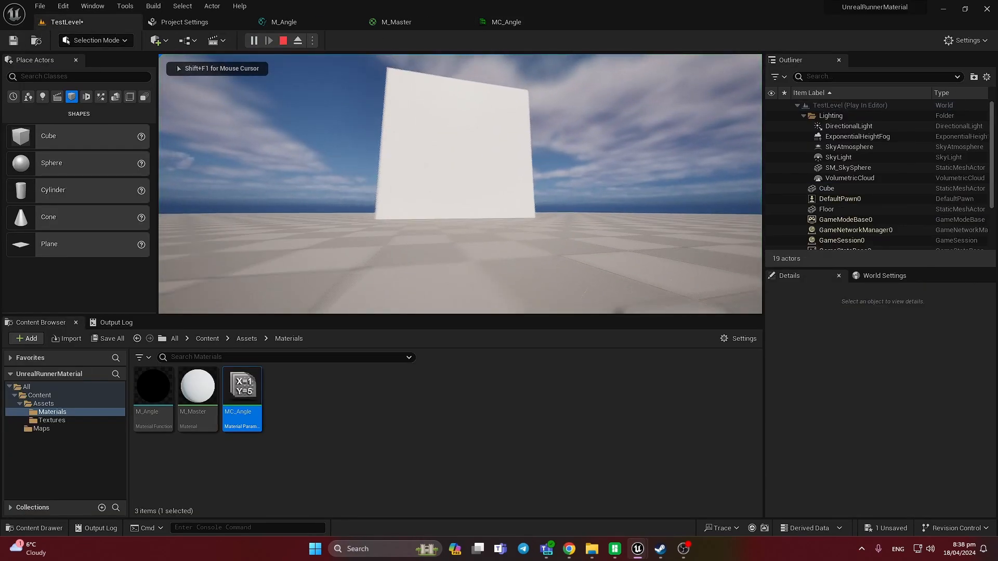
pyautogui.press('s')
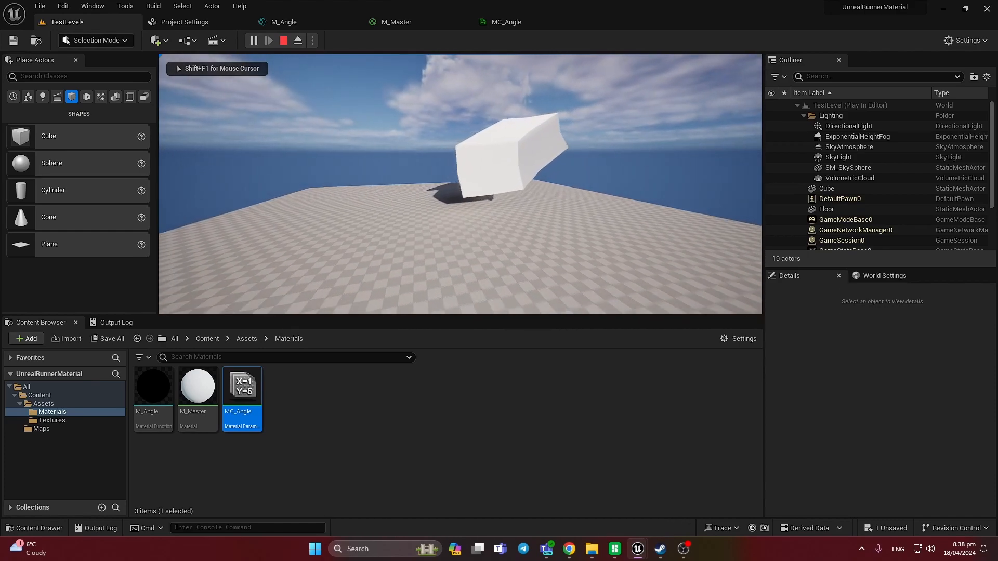
pyautogui.press('w')
pyautogui.press('d')
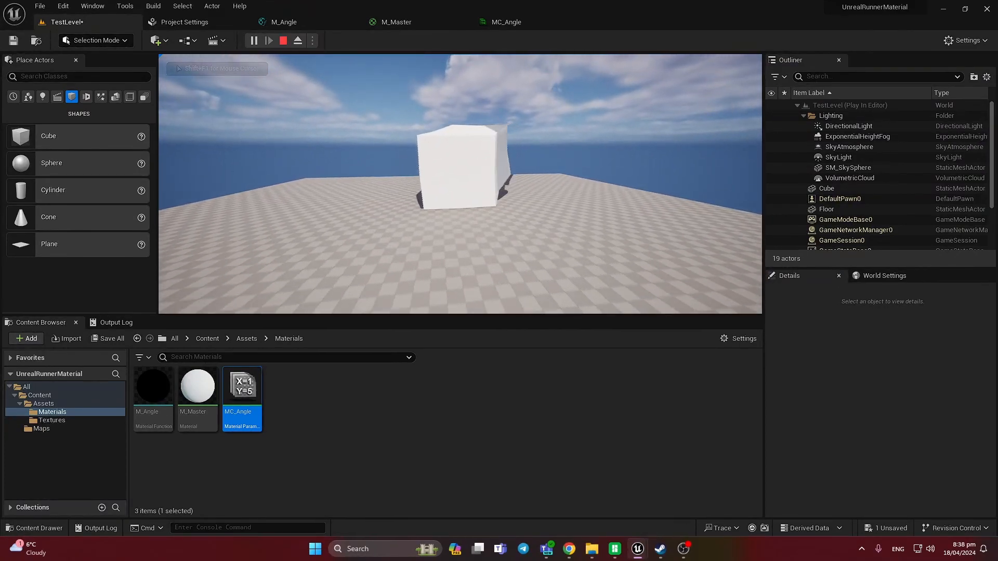
pyautogui.press('s')
pyautogui.press('a')
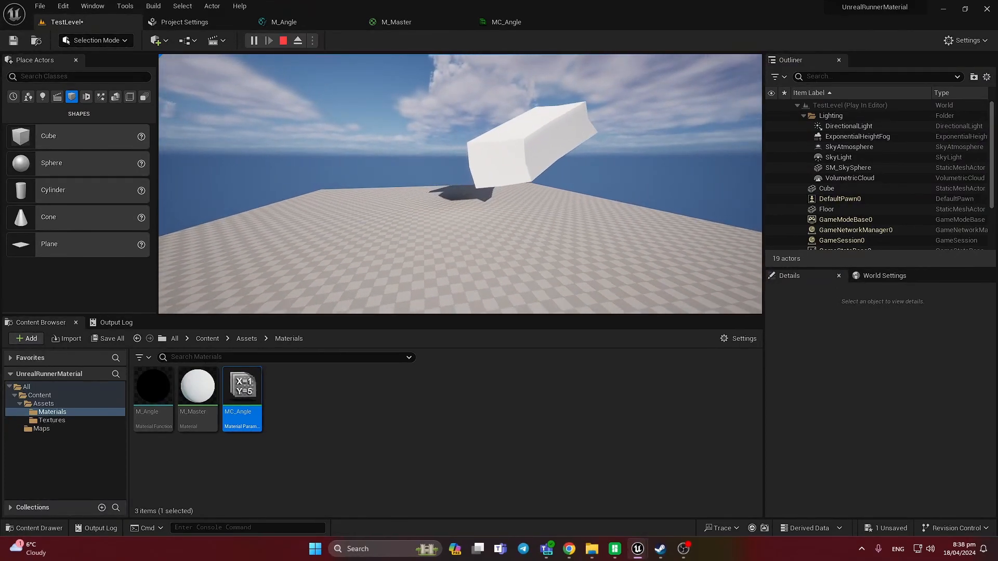
pyautogui.press('Escape')
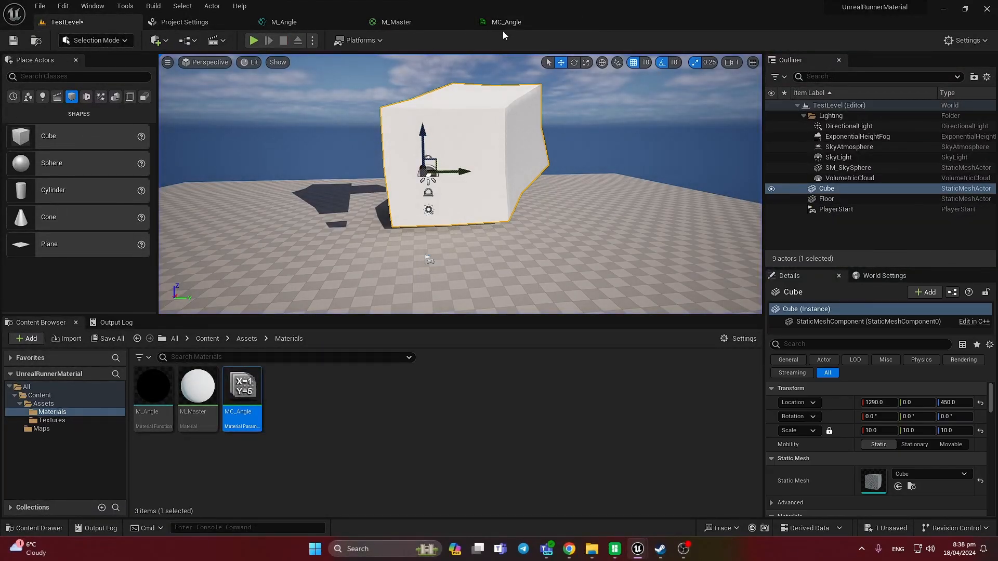
# - Review Direction's component values in MC_Angle, deselect the cube in TestLevel, and examine its bending from different distances and sides
pyautogui.click(503, 25)
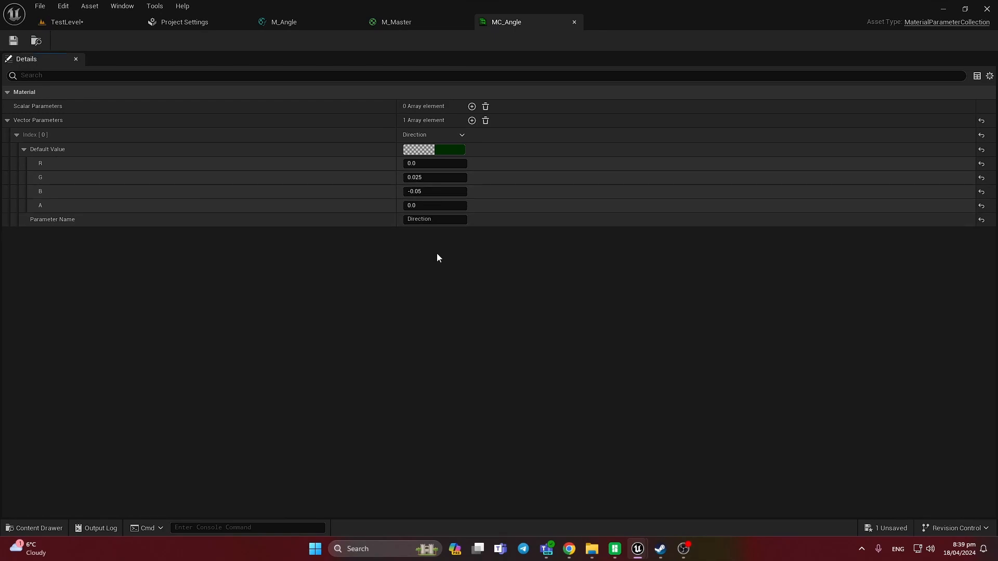
pyautogui.click(54, 23)
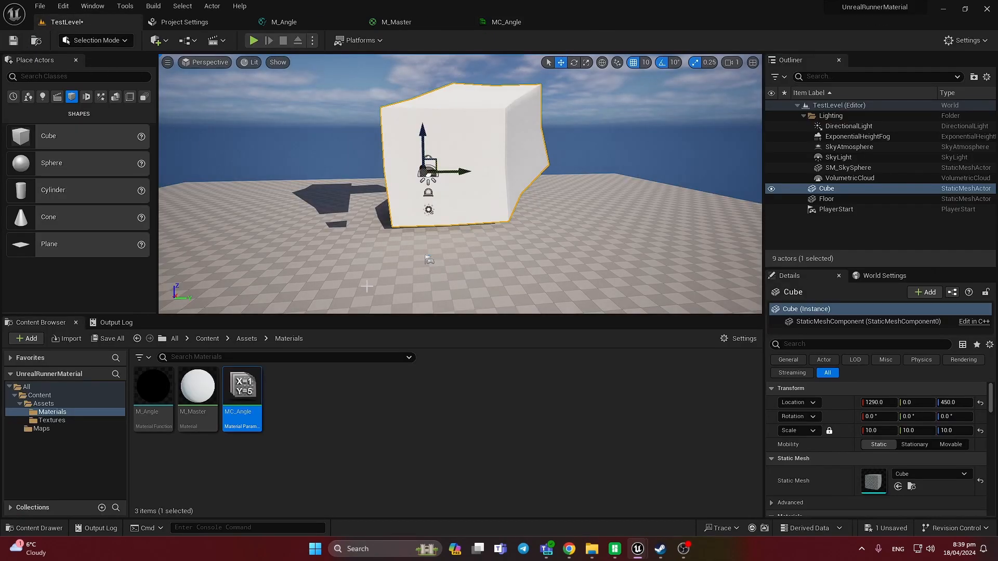
pyautogui.press('Escape')
pyautogui.moveTo(396, 263); pyautogui.dragTo(426, 261, button='right')
pyautogui.press('s')
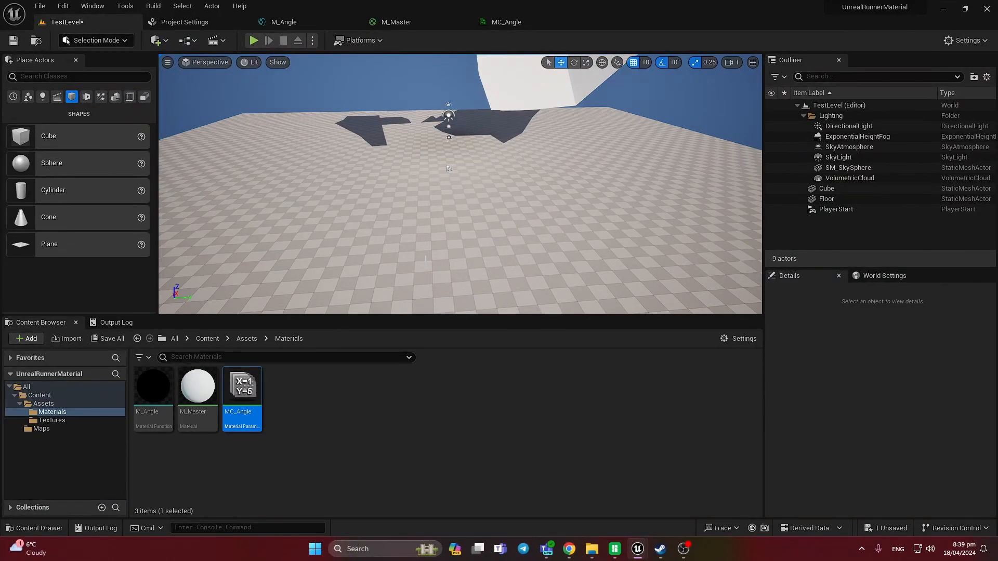
pyautogui.press('w')
pyautogui.moveTo(426, 261); pyautogui.dragTo(460, 243, button='right')
pyautogui.press('a')
pyautogui.press('a')
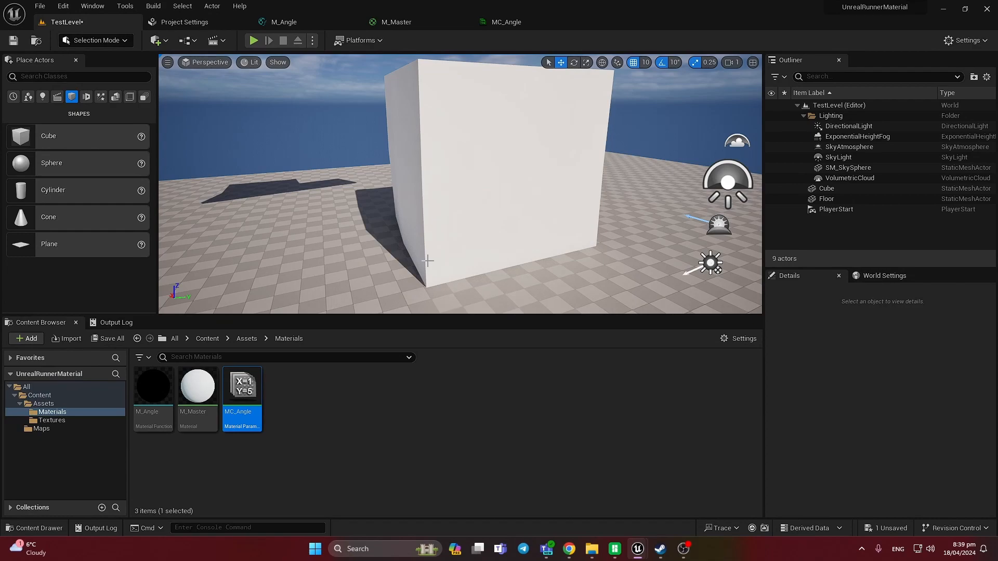